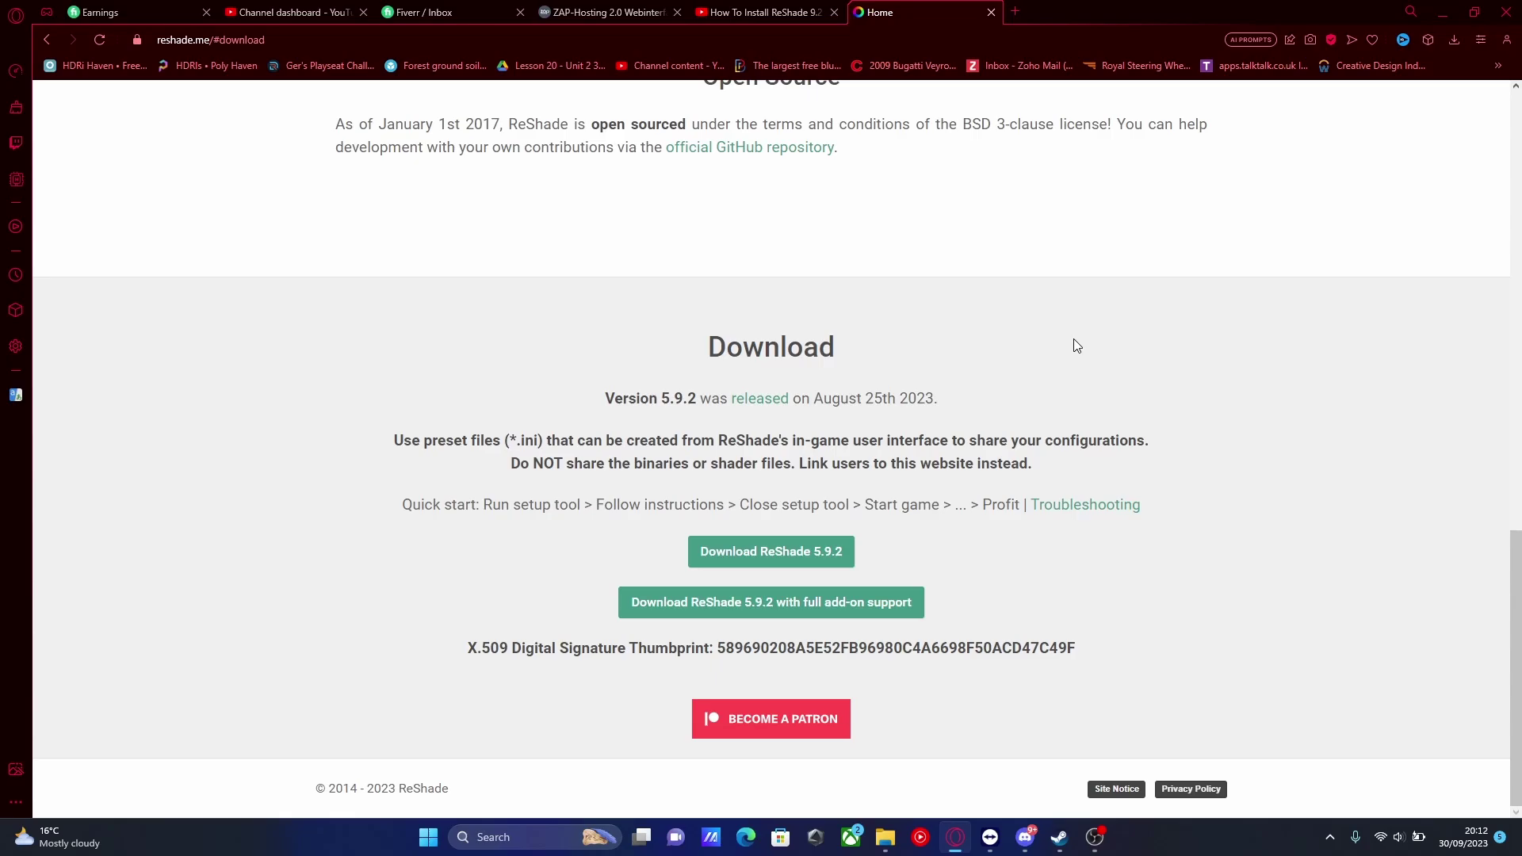
Download and save the ReShade 5.9.2 installer, then run it.
click(757, 559)
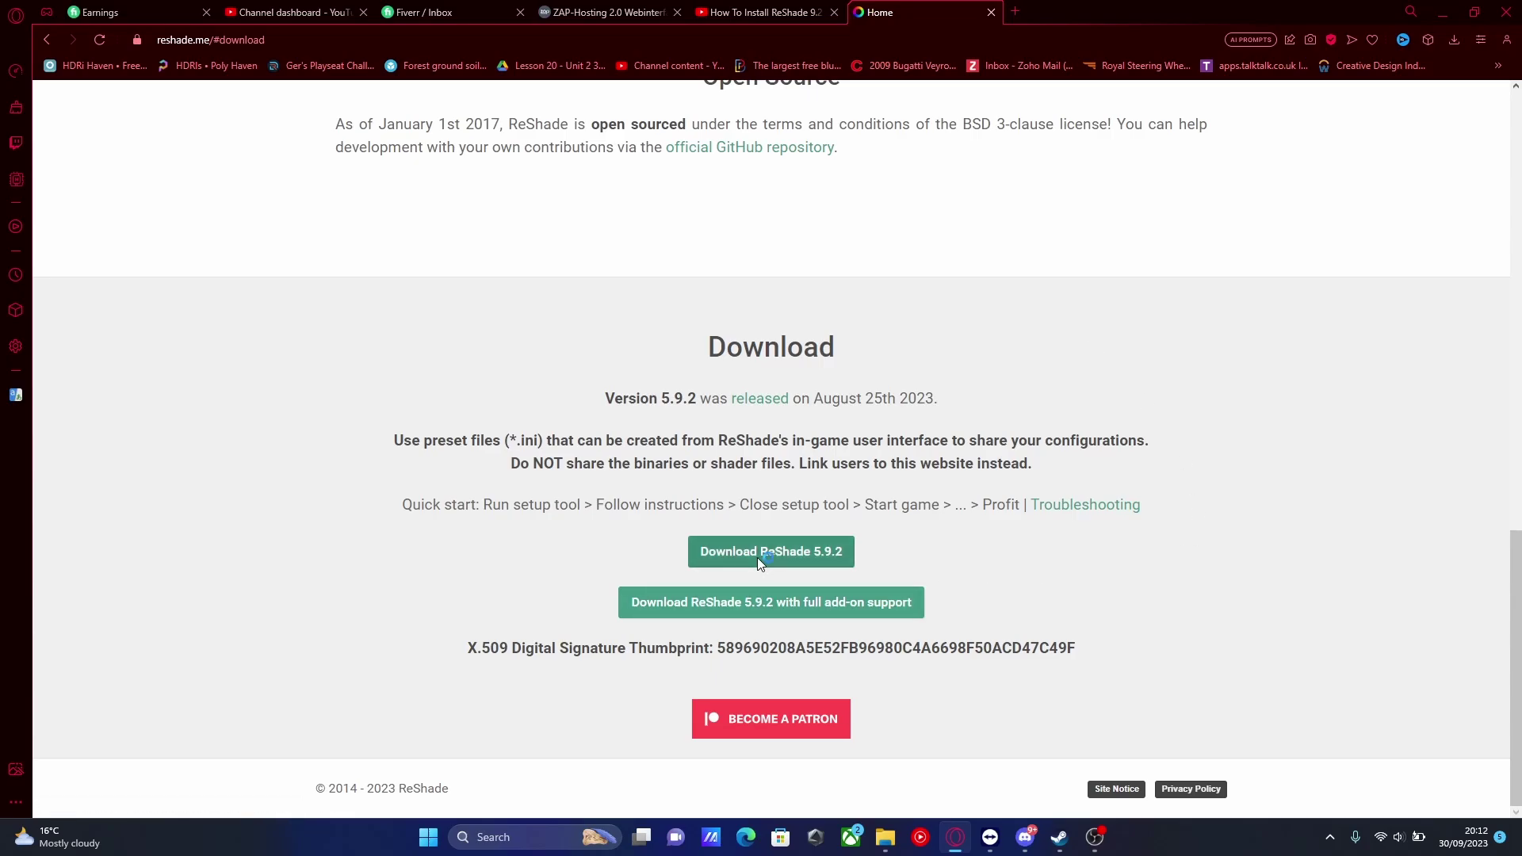
click(626, 401)
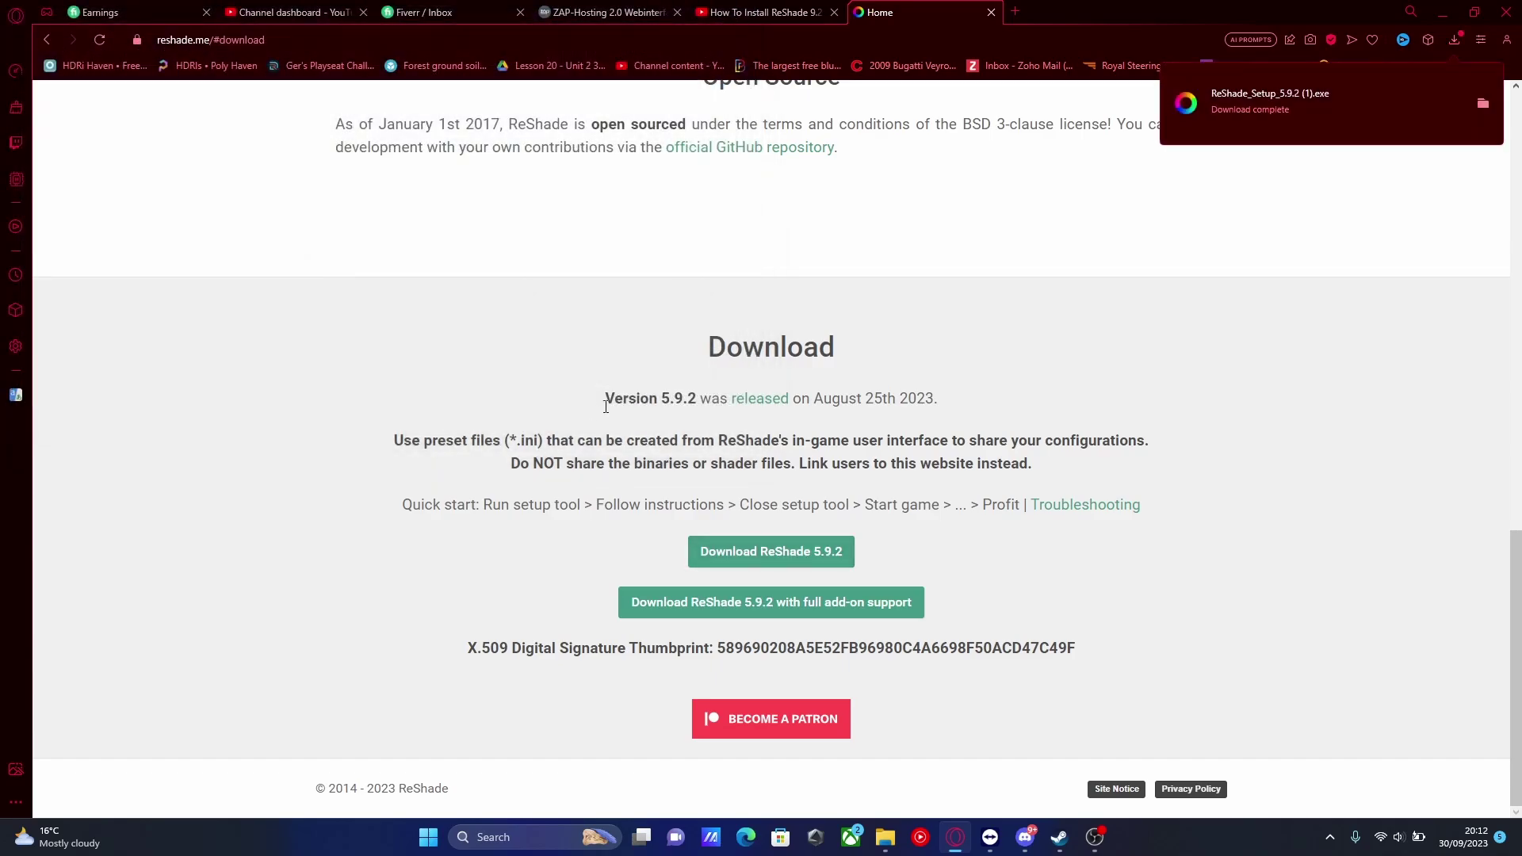
click(1417, 105)
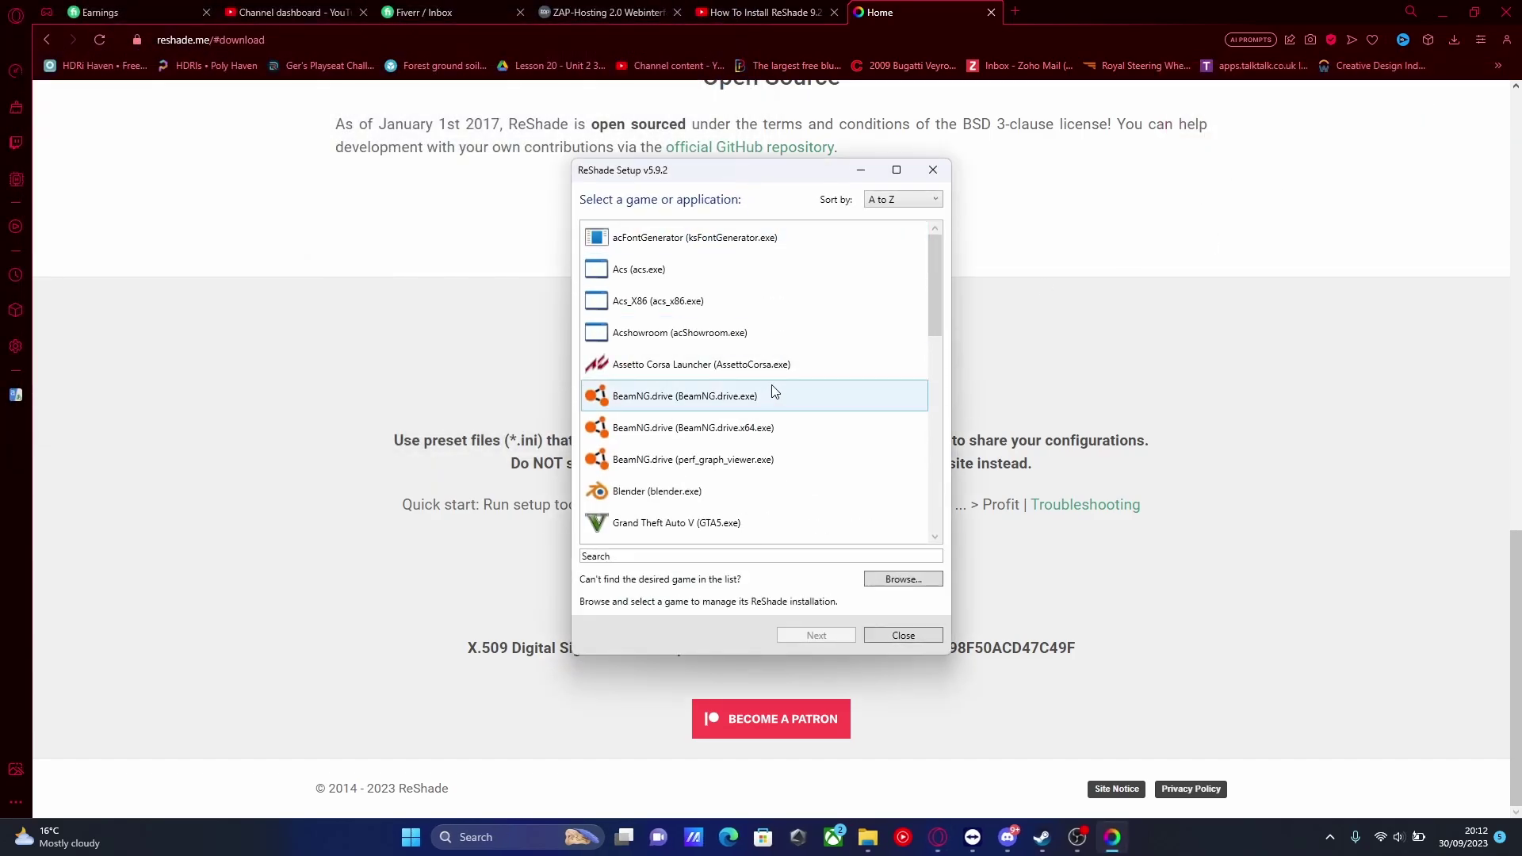
Browse for a game executable not in the installer's game list.
scroll(772, 392, down, 2)
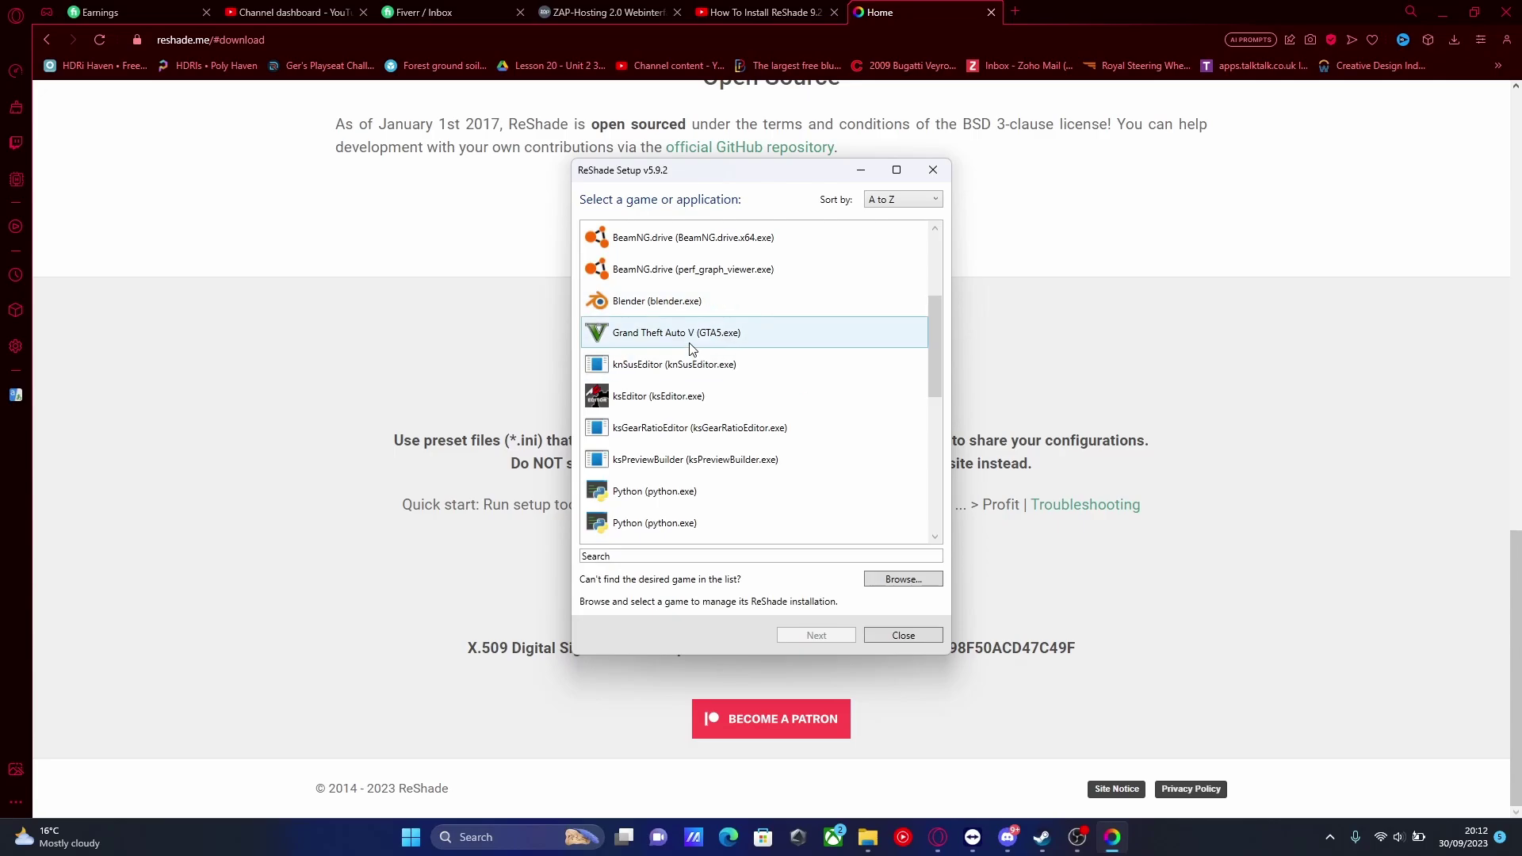
click(904, 580)
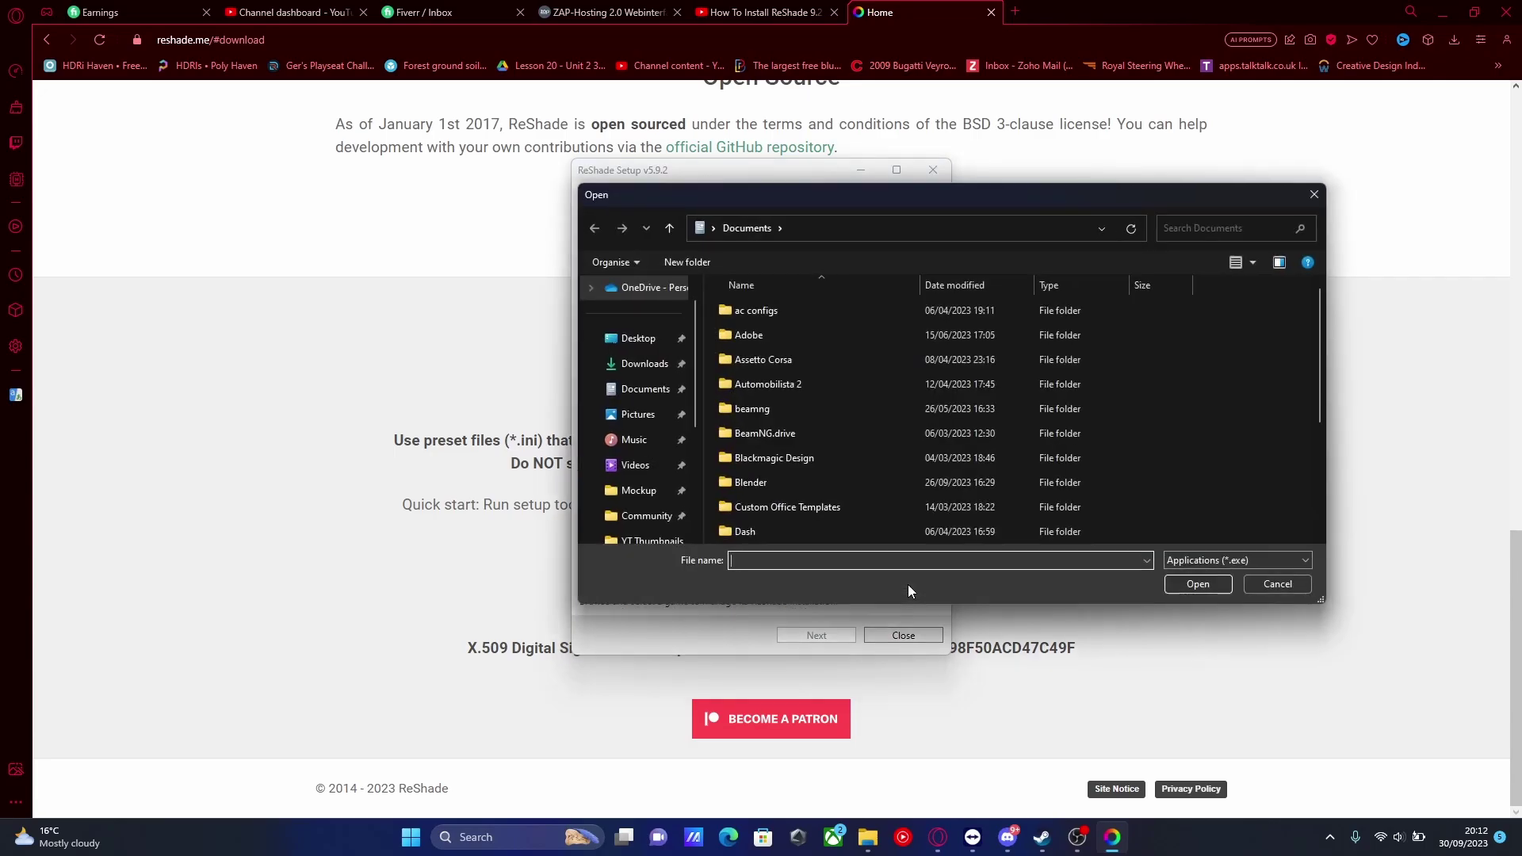
scroll(782, 466, down, 3)
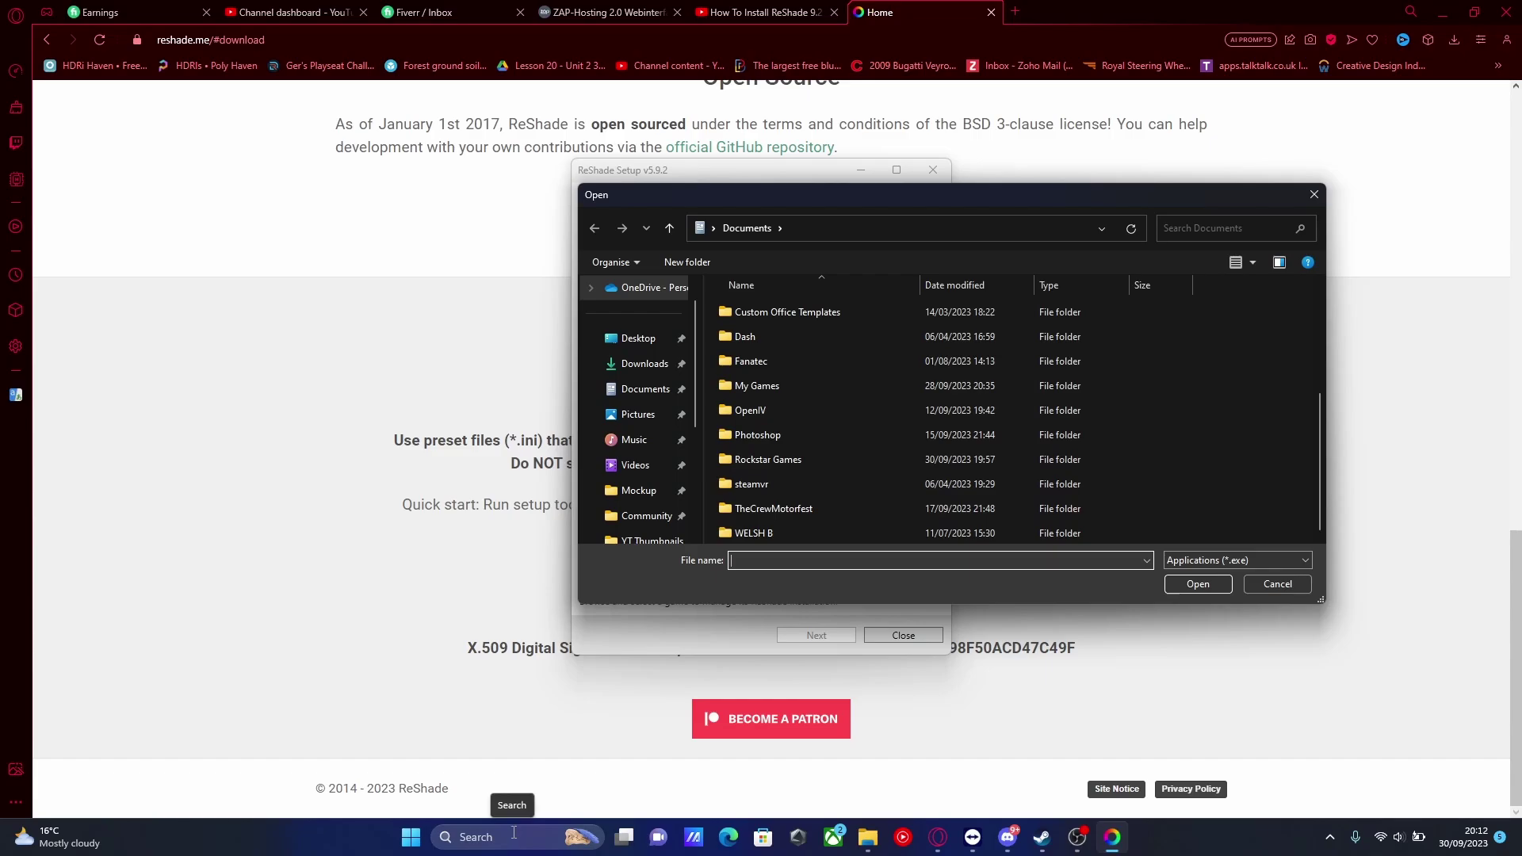
Locate the FiveM app's folder under AppData\Local from Start search.
click(515, 831)
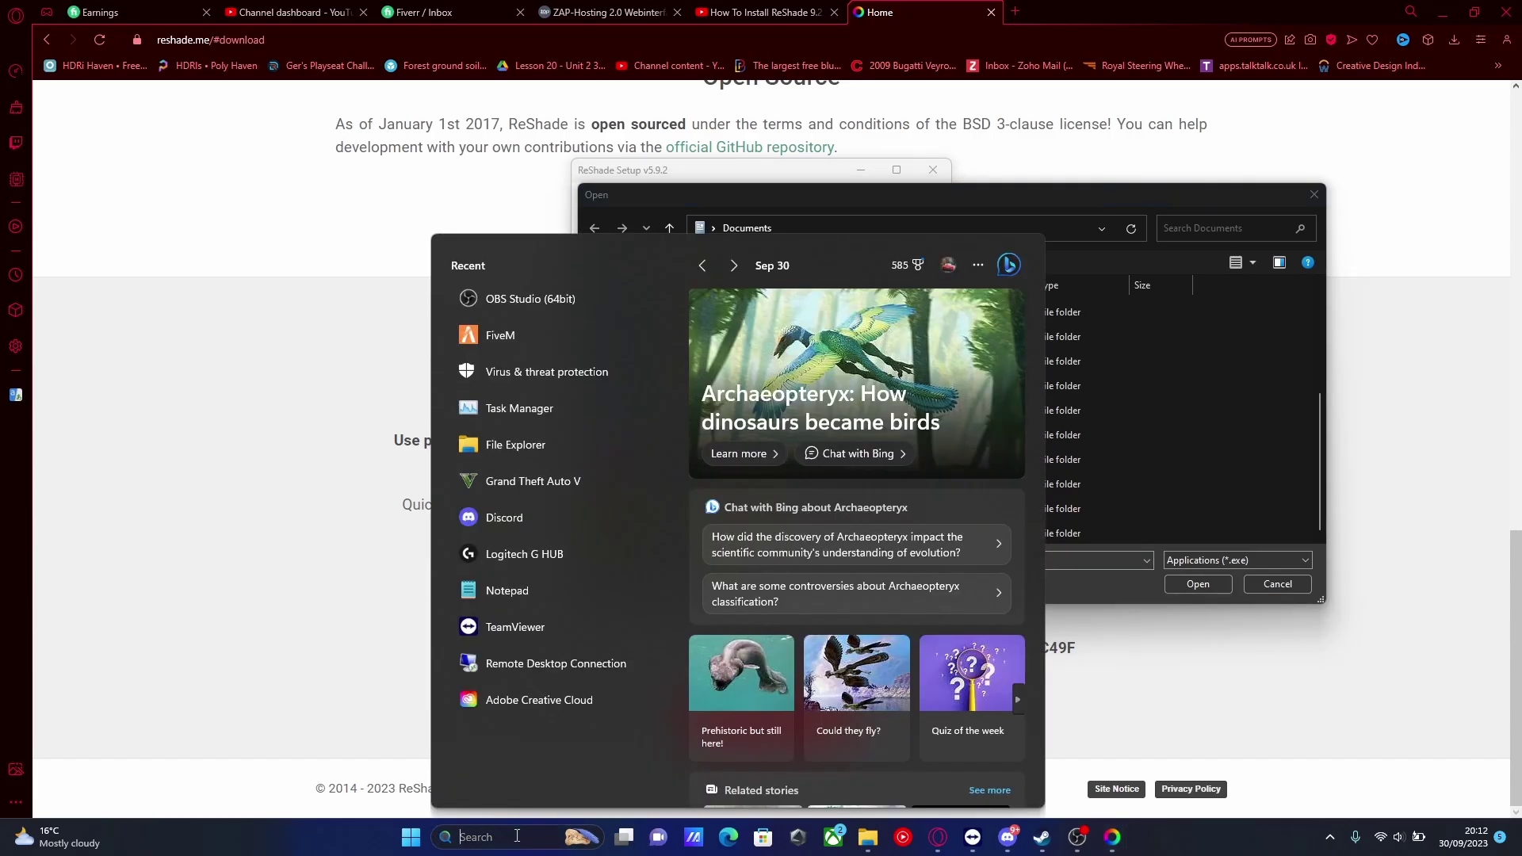
right_click(508, 340)
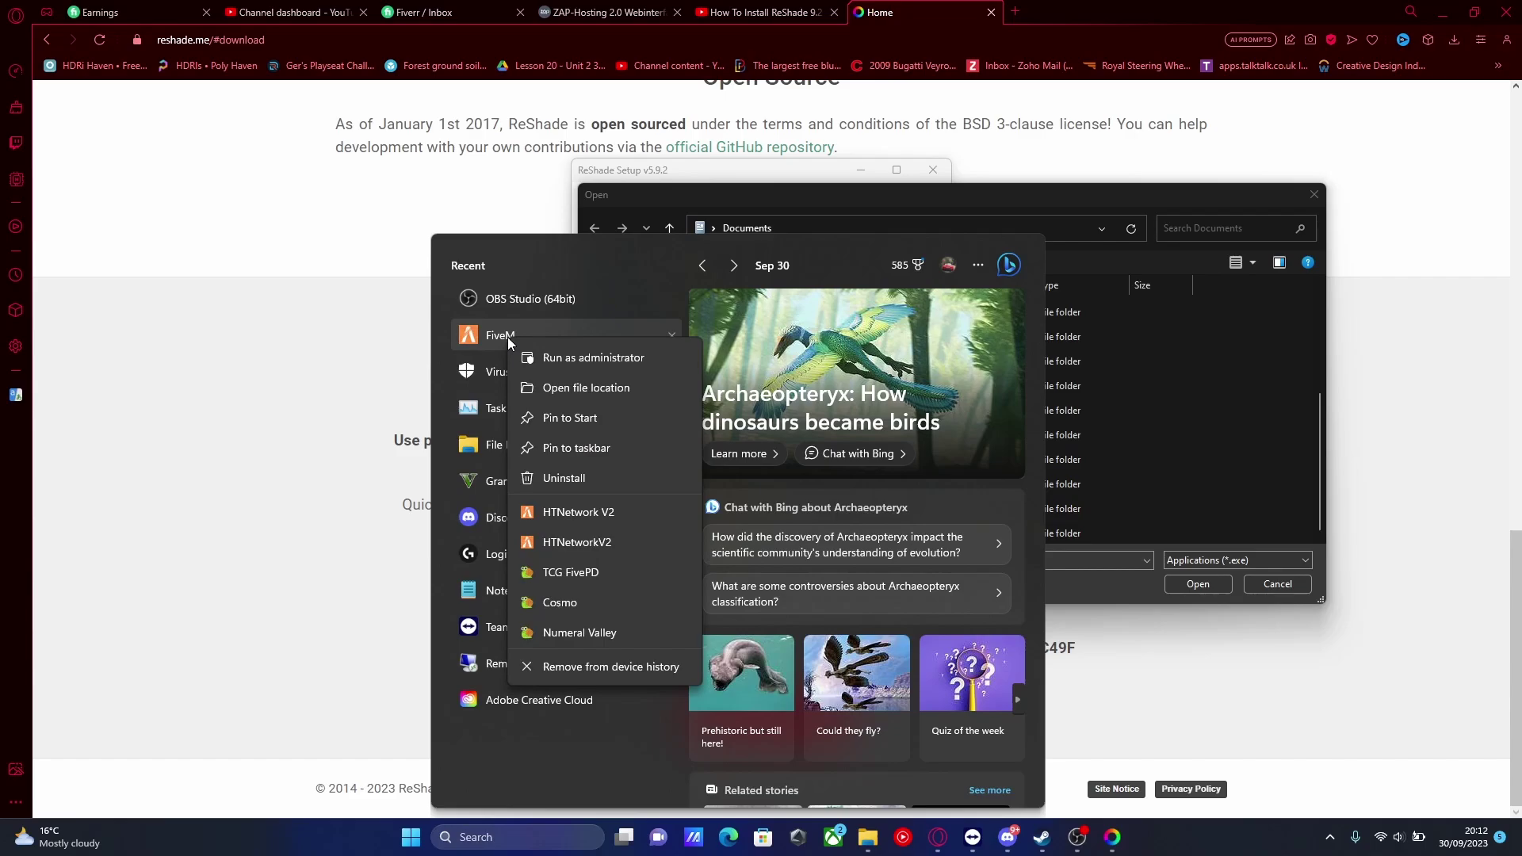
click(626, 388)
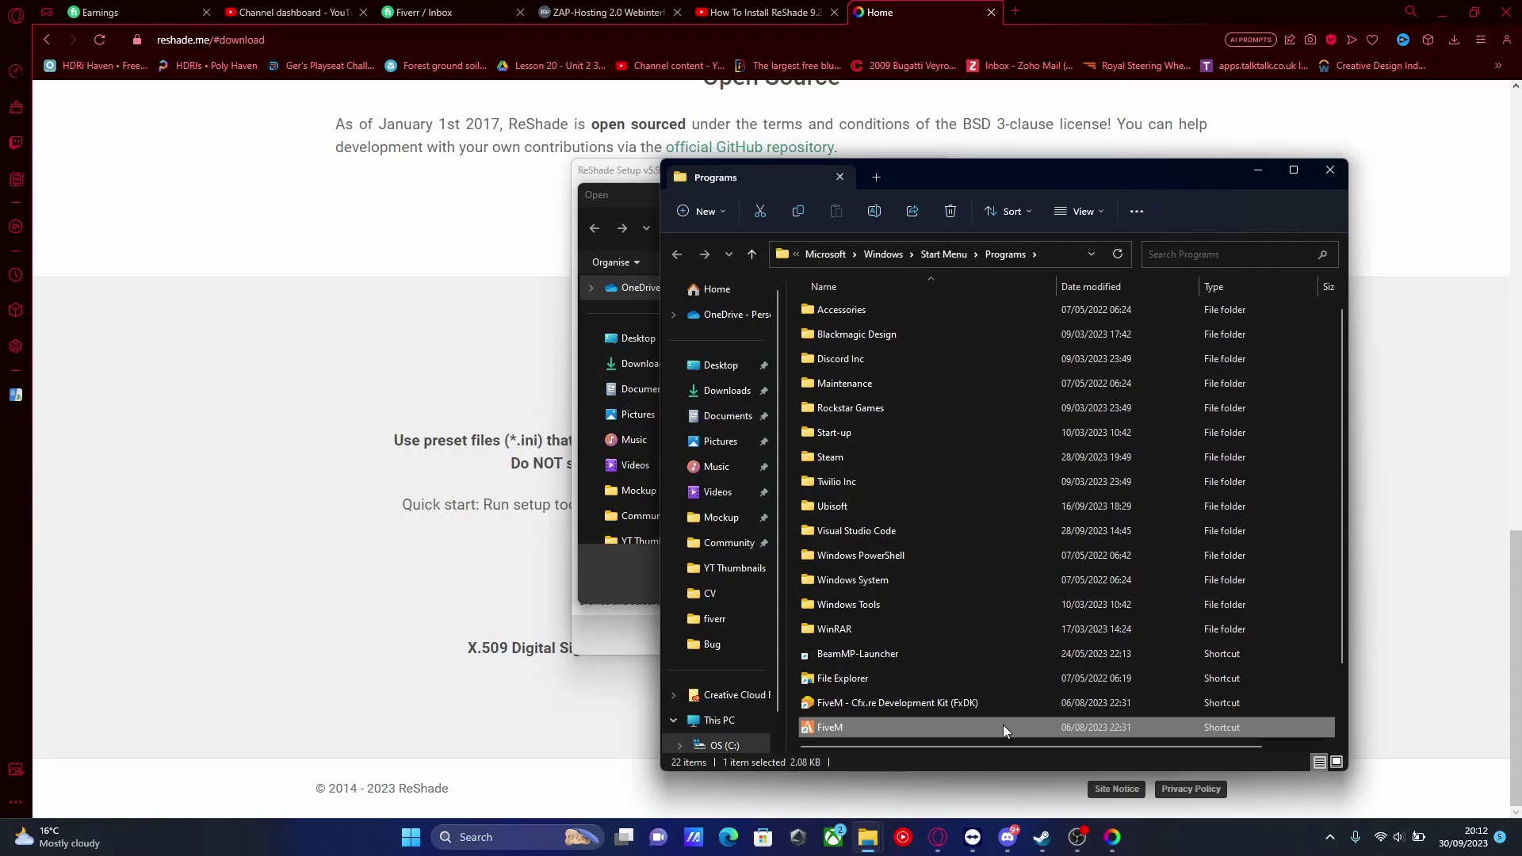
right_click(906, 725)
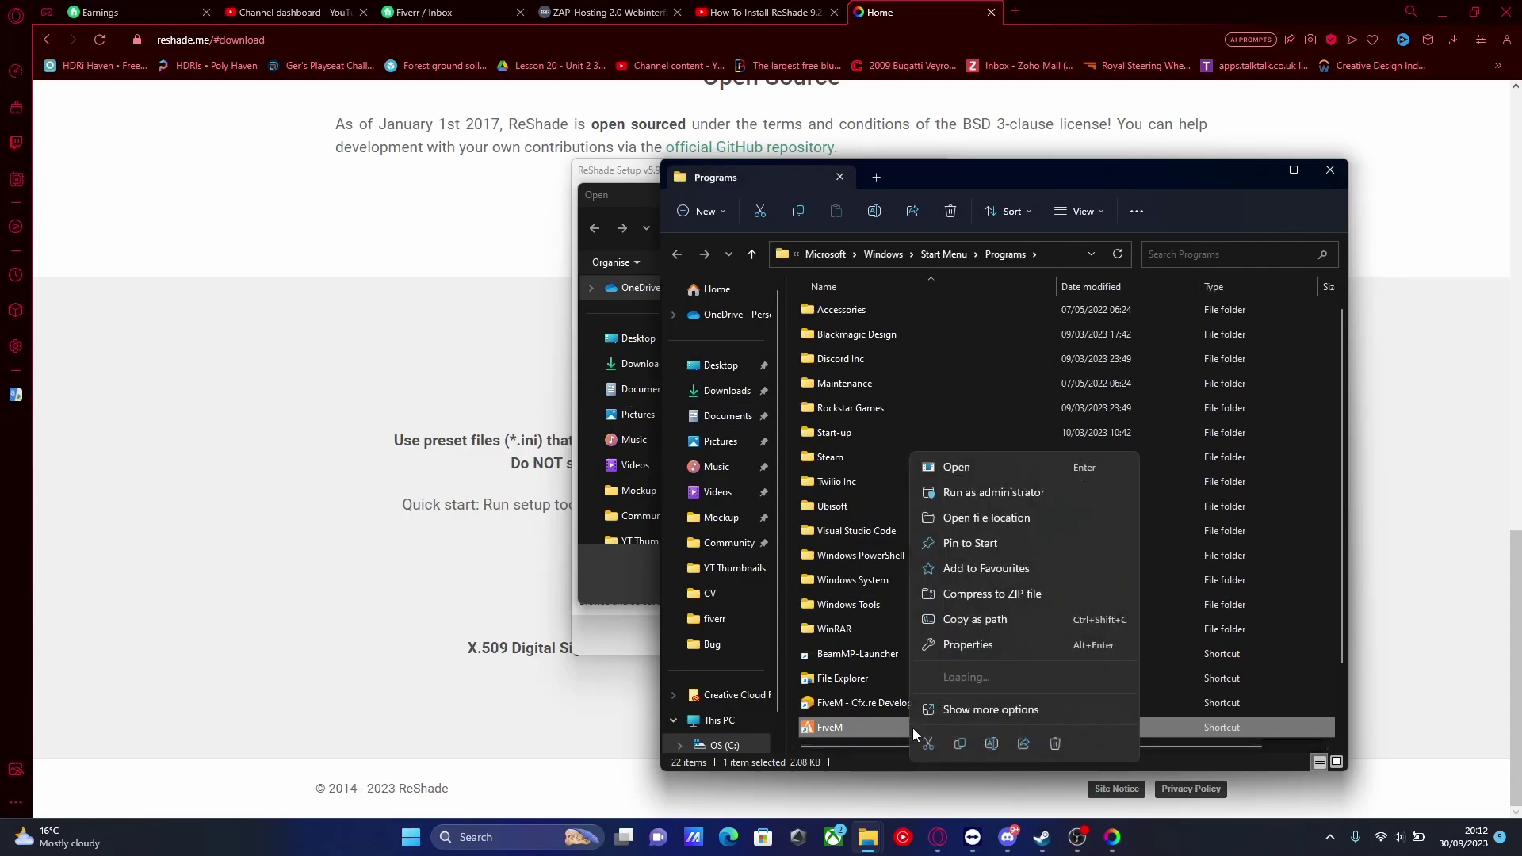
click(980, 520)
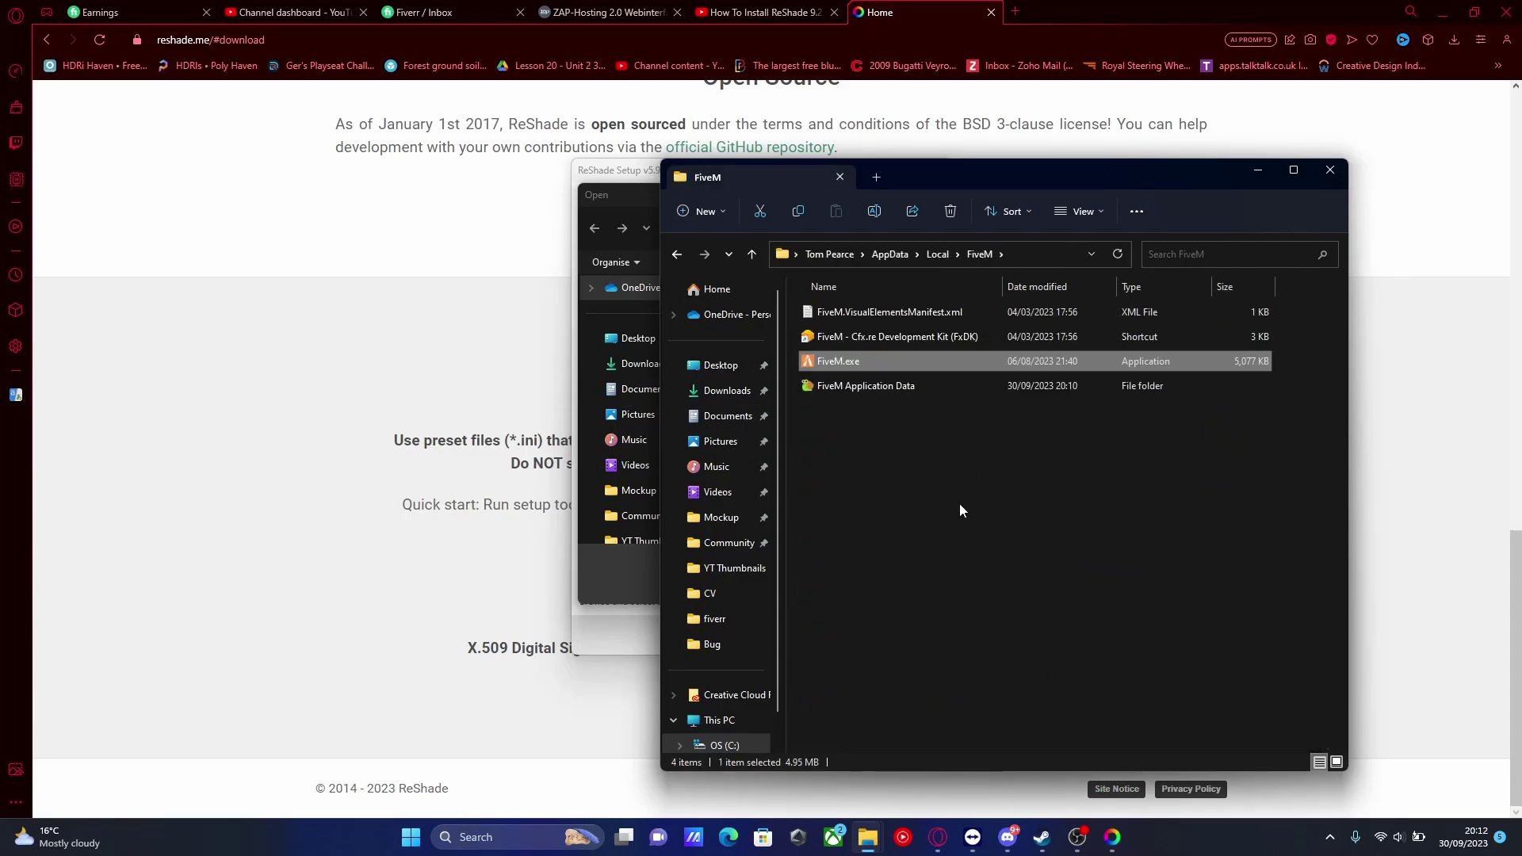
Copy FiveM.exe's full path to the clipboard.
click(961, 510)
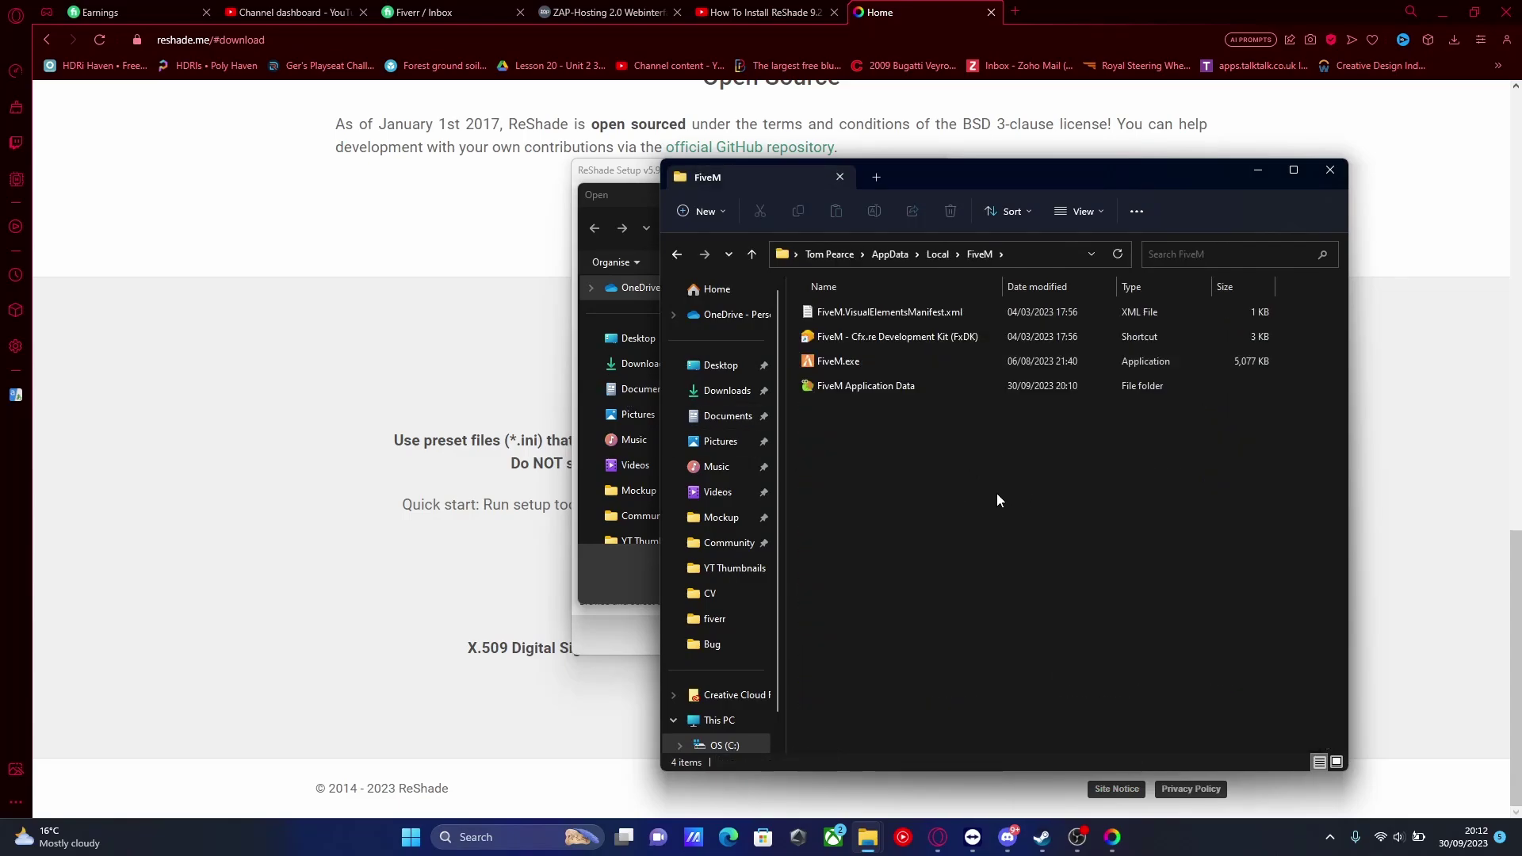
click(853, 362)
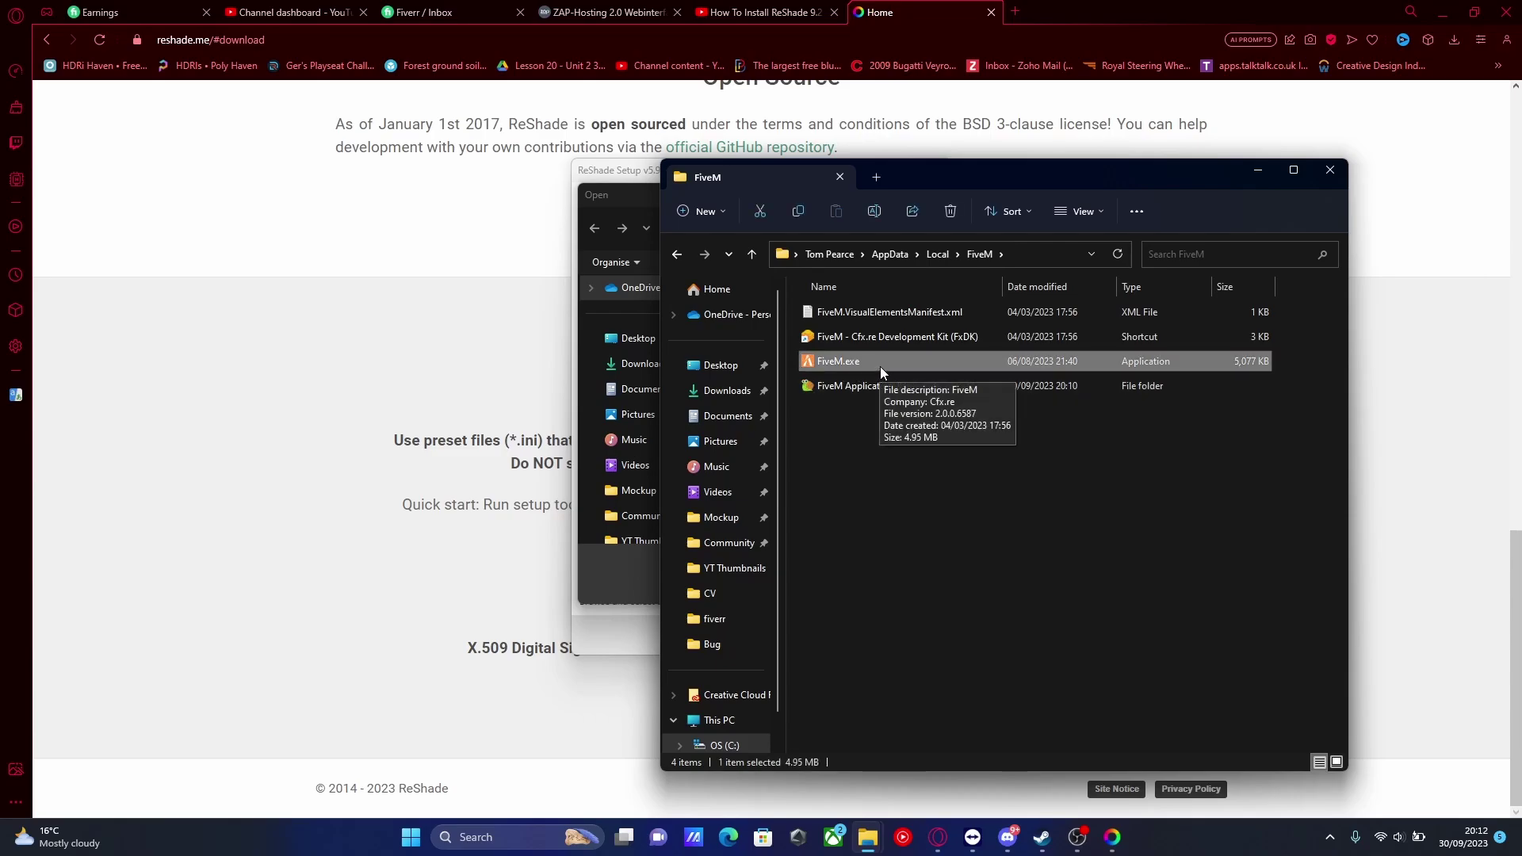
right_click(880, 366)
click(992, 553)
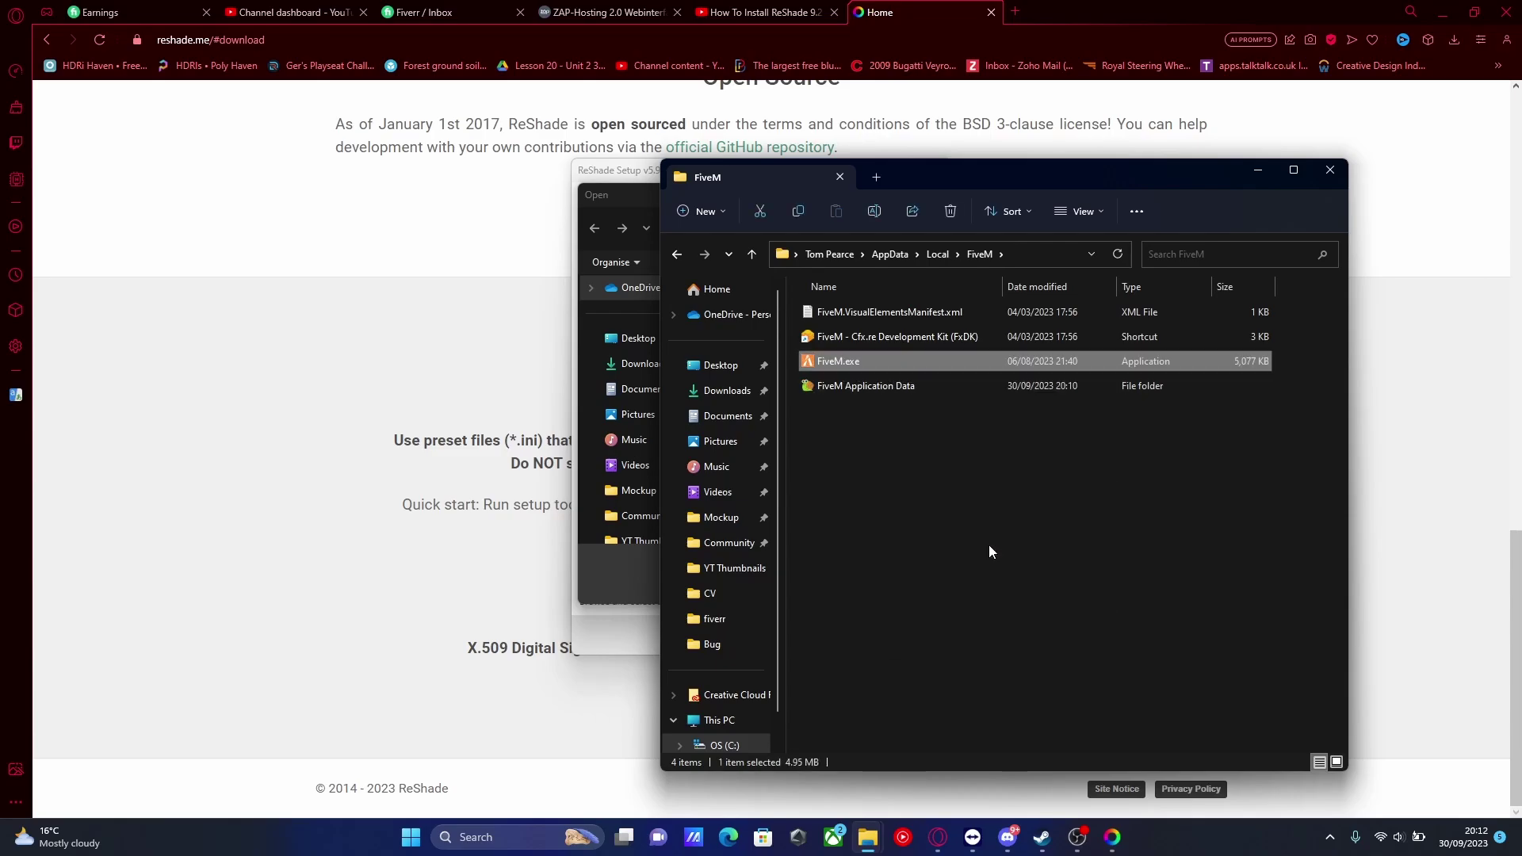
Paste the FiveM.exe path and confirm it as ReShade's target game.
click(1255, 176)
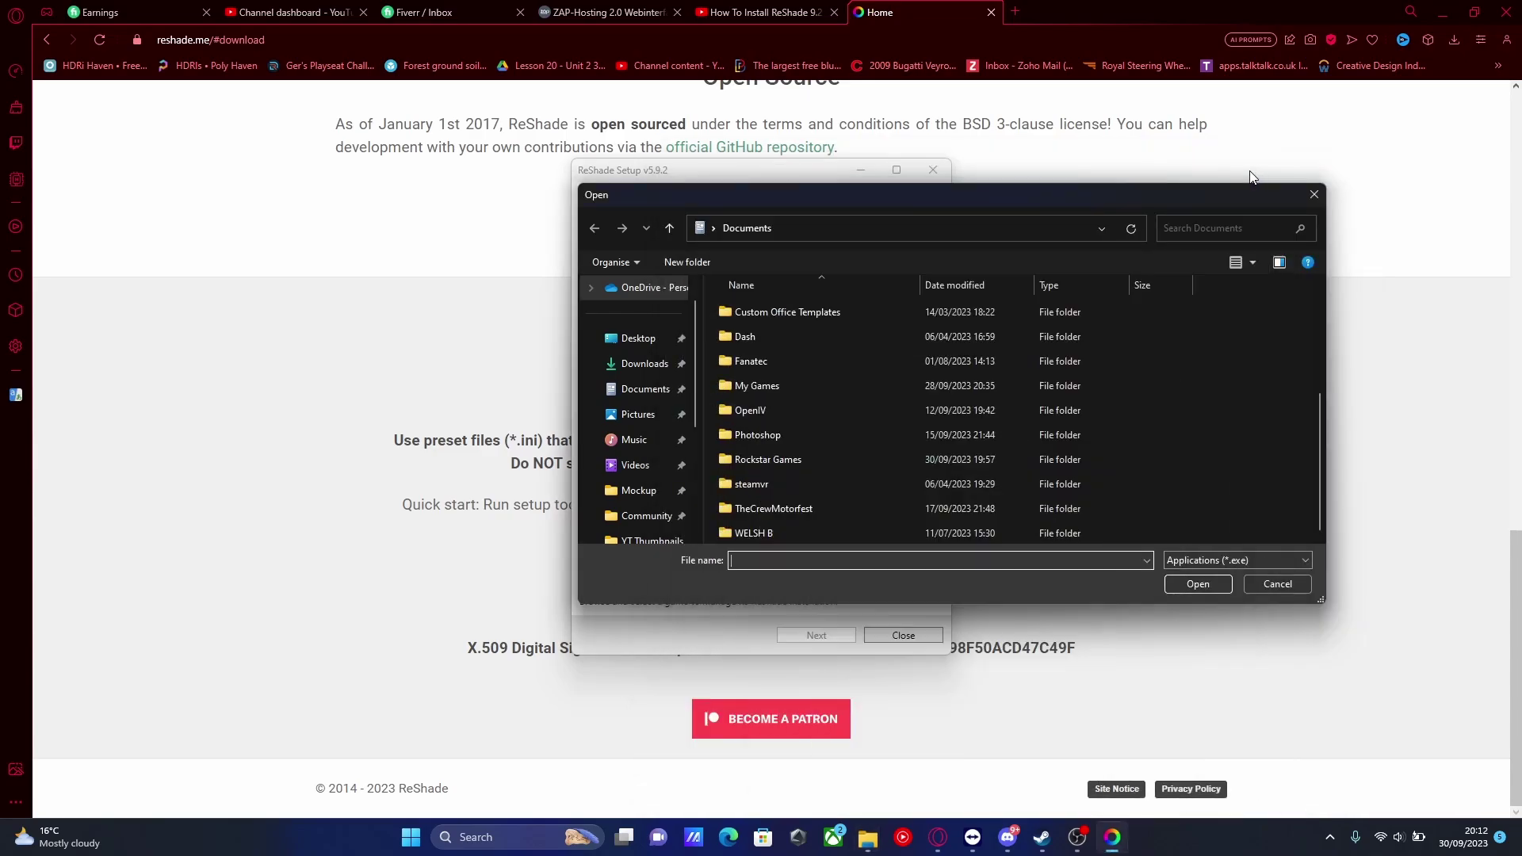
key(ctrl+v)
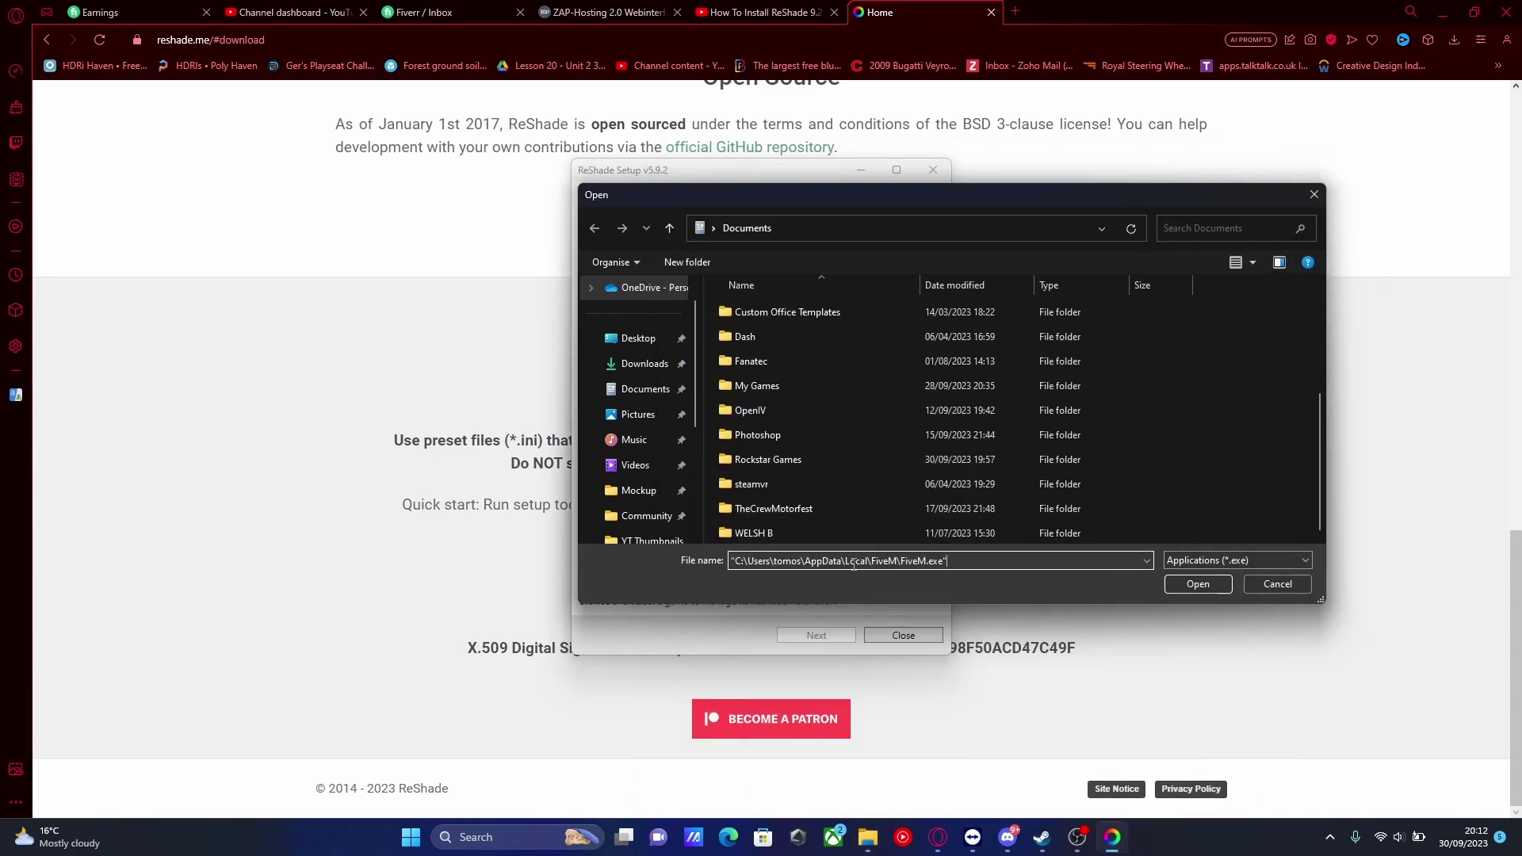
click(1192, 588)
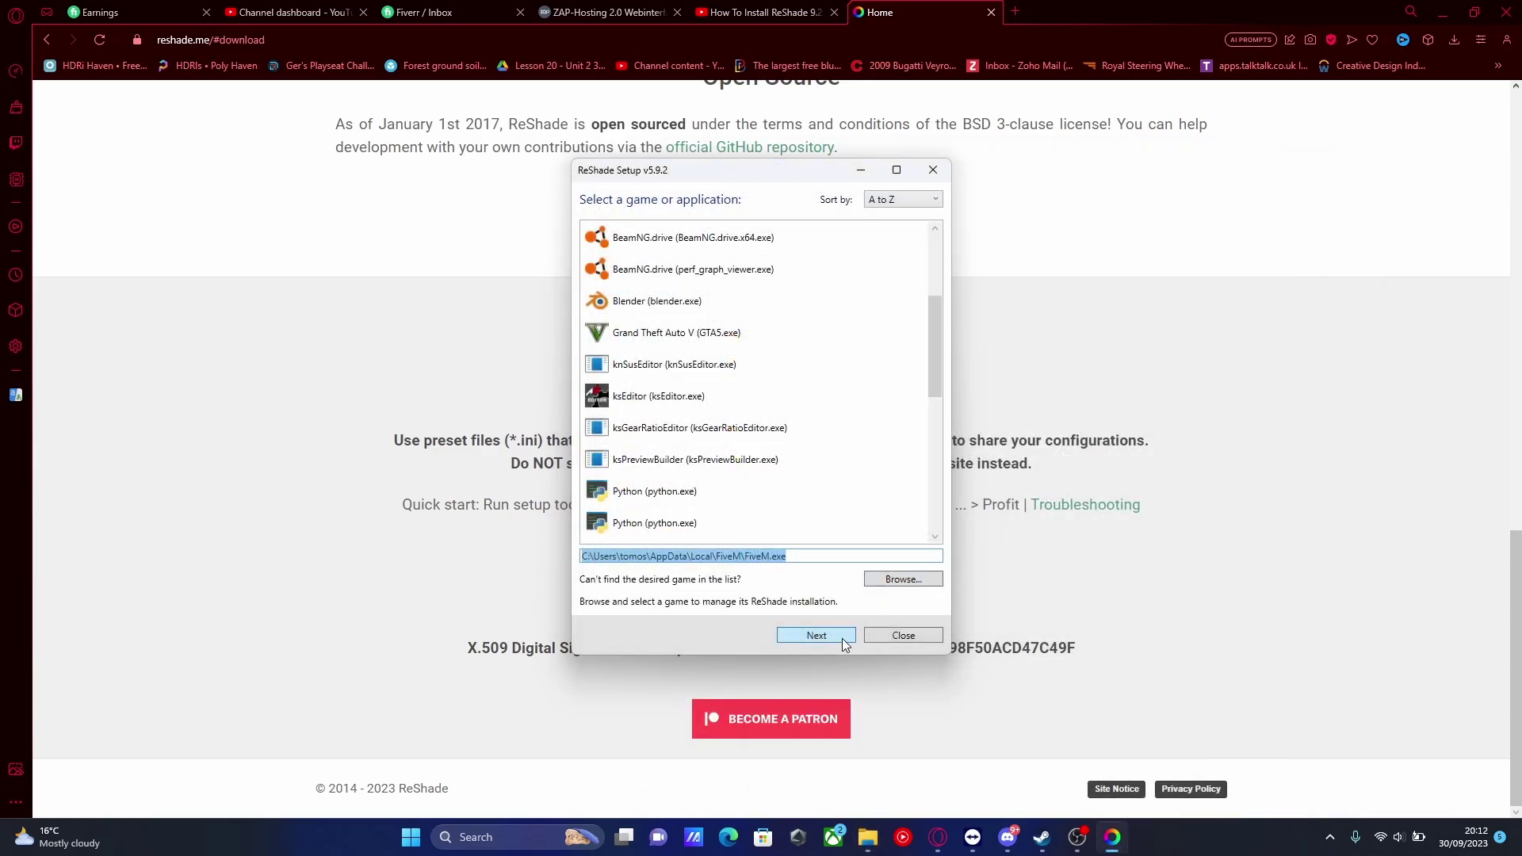
click(821, 636)
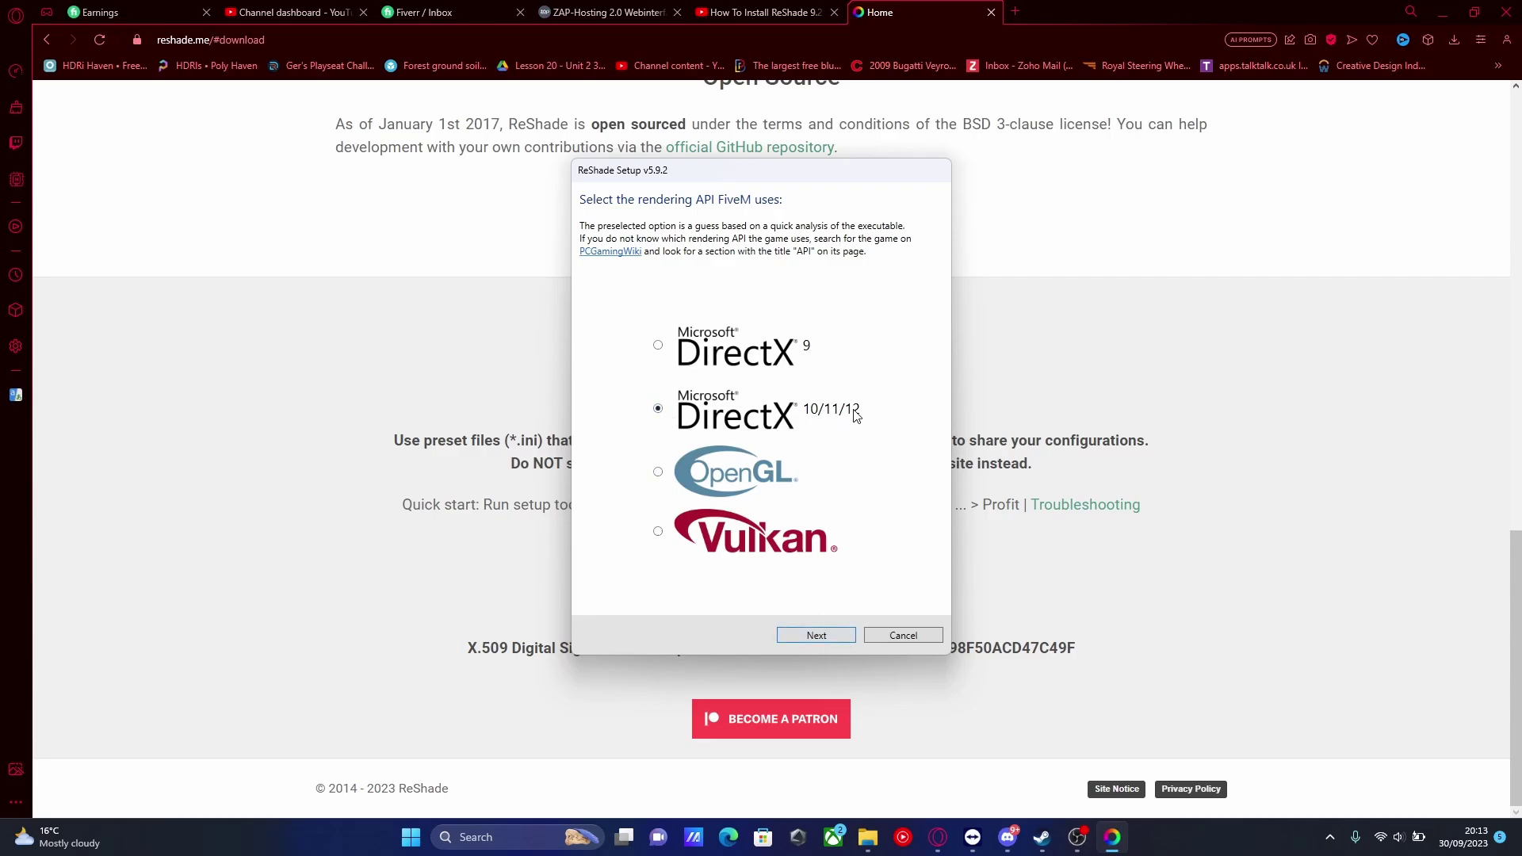
Install ReShade with DirectX 10/11/12, no preset and all effect packages.
click(826, 635)
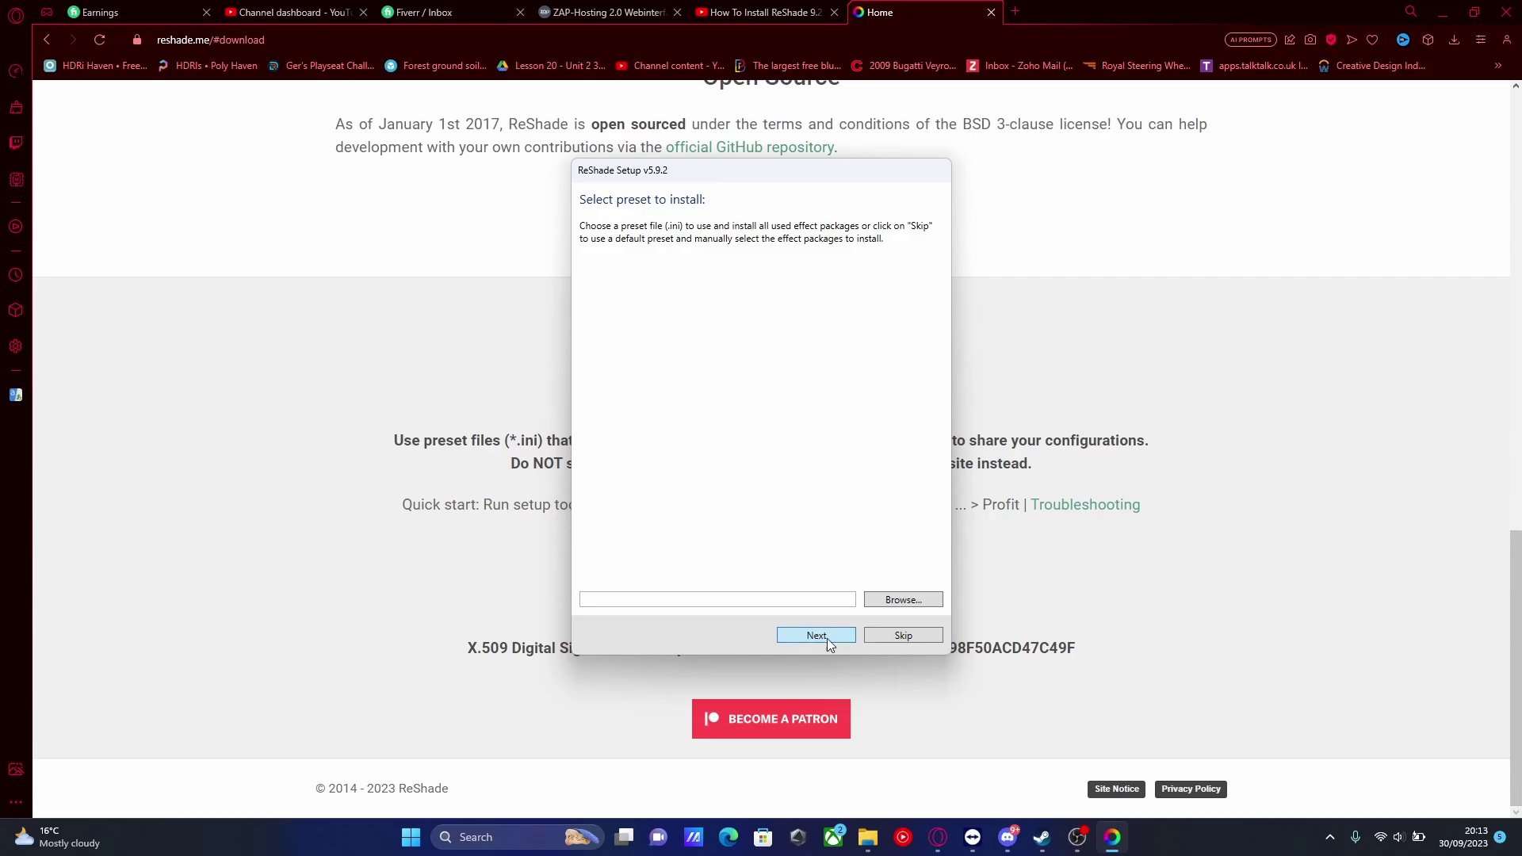
click(824, 637)
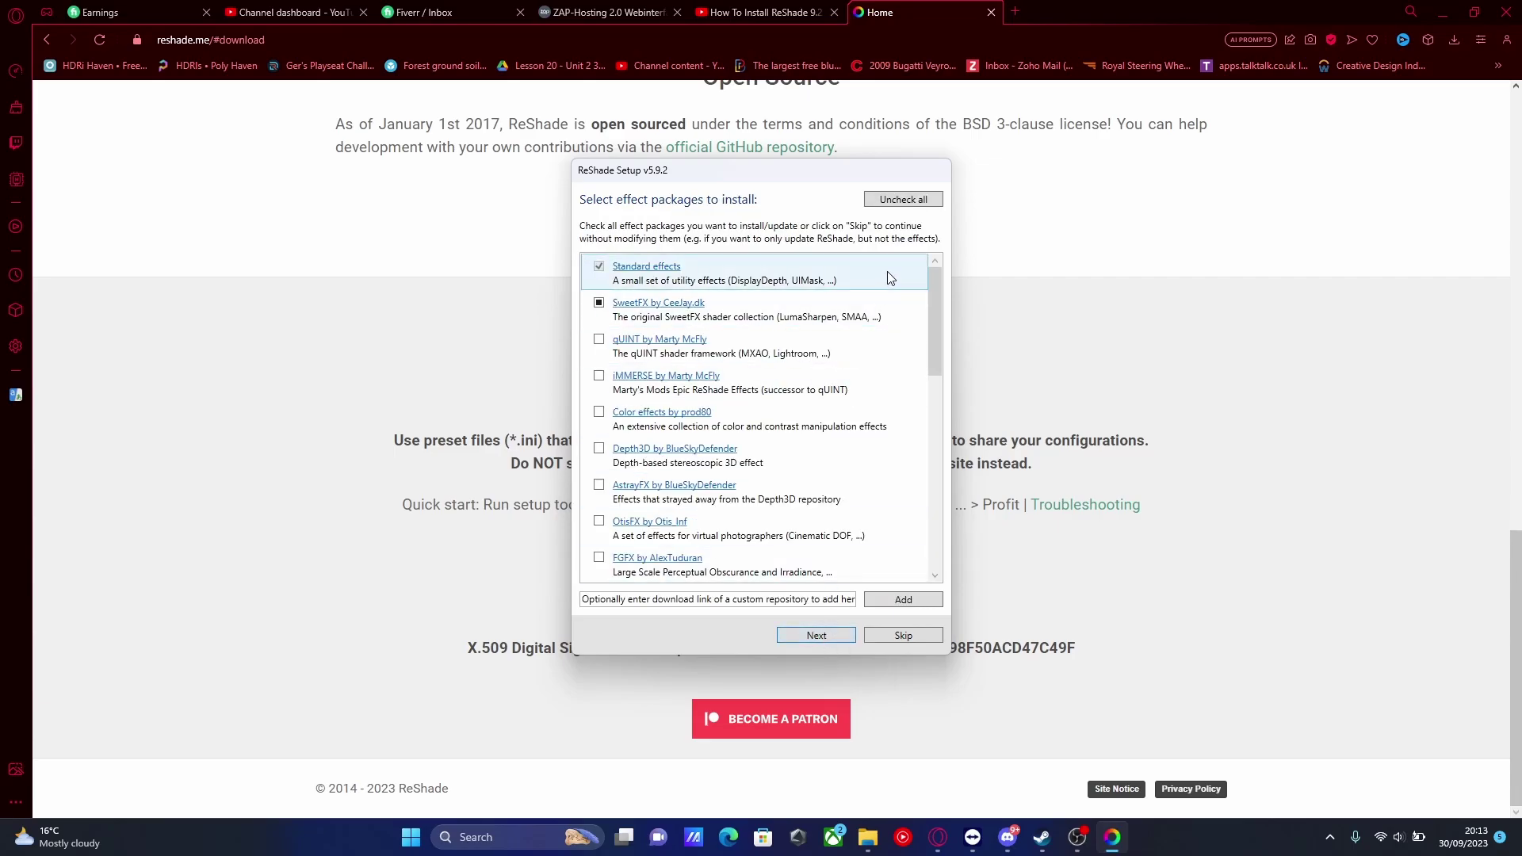
click(901, 205)
click(810, 637)
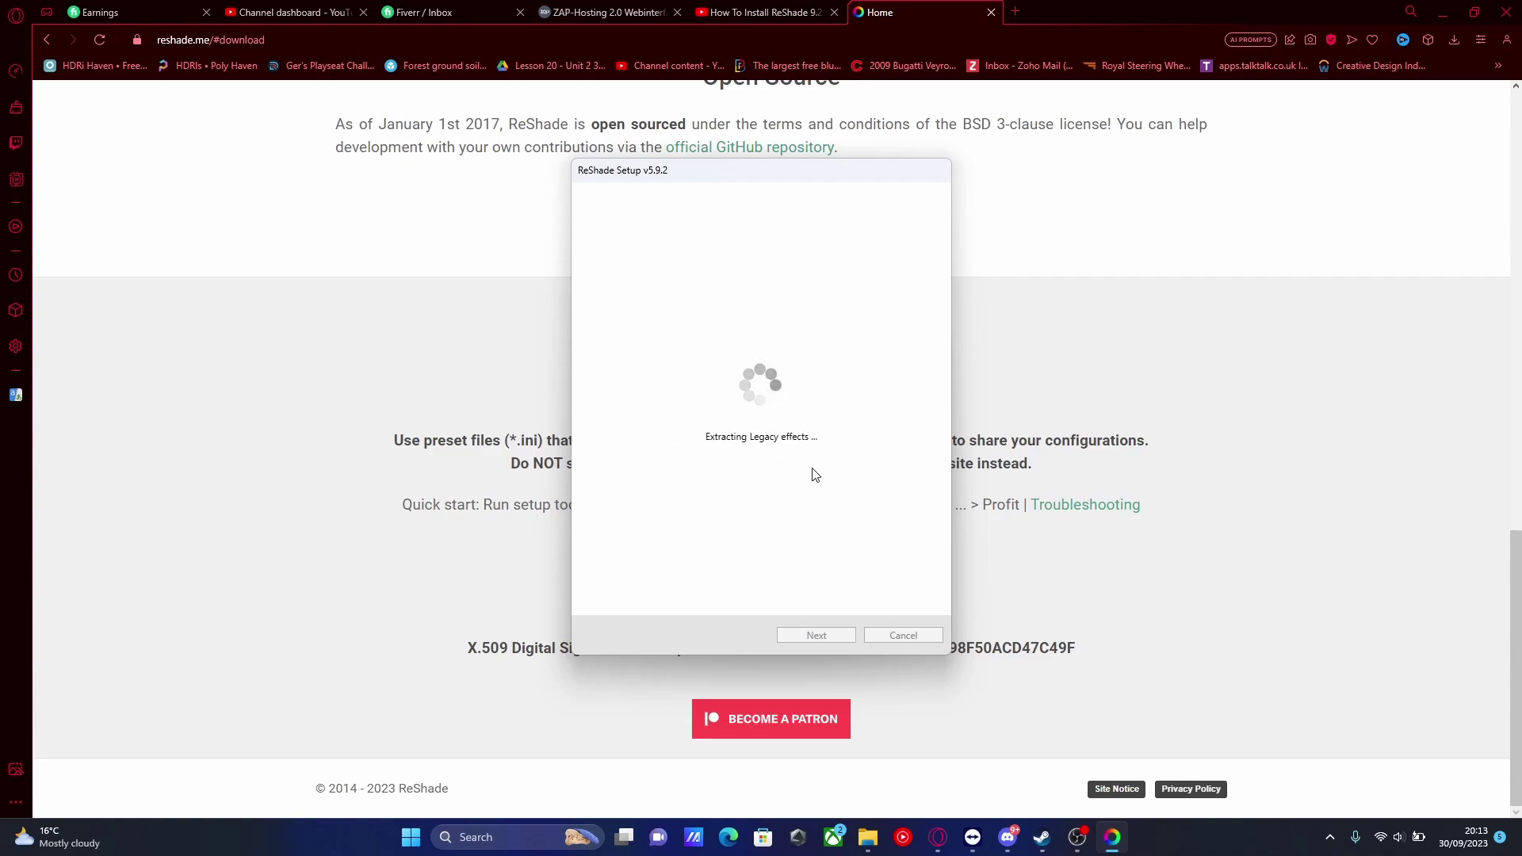
click(836, 633)
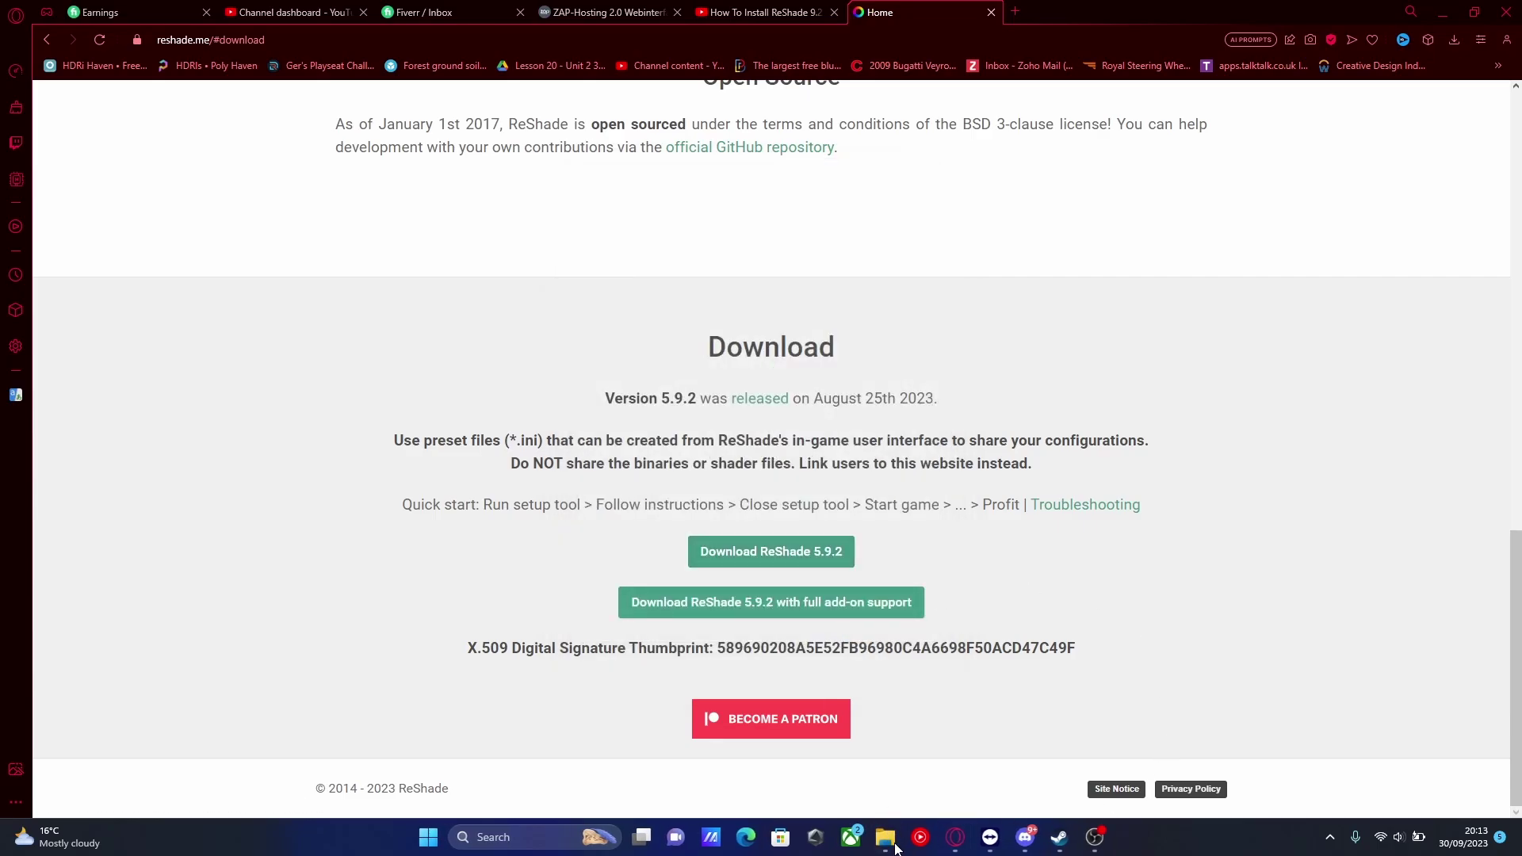
Bring the FiveM folder window forward and move it up and left.
mouse_move(888, 842)
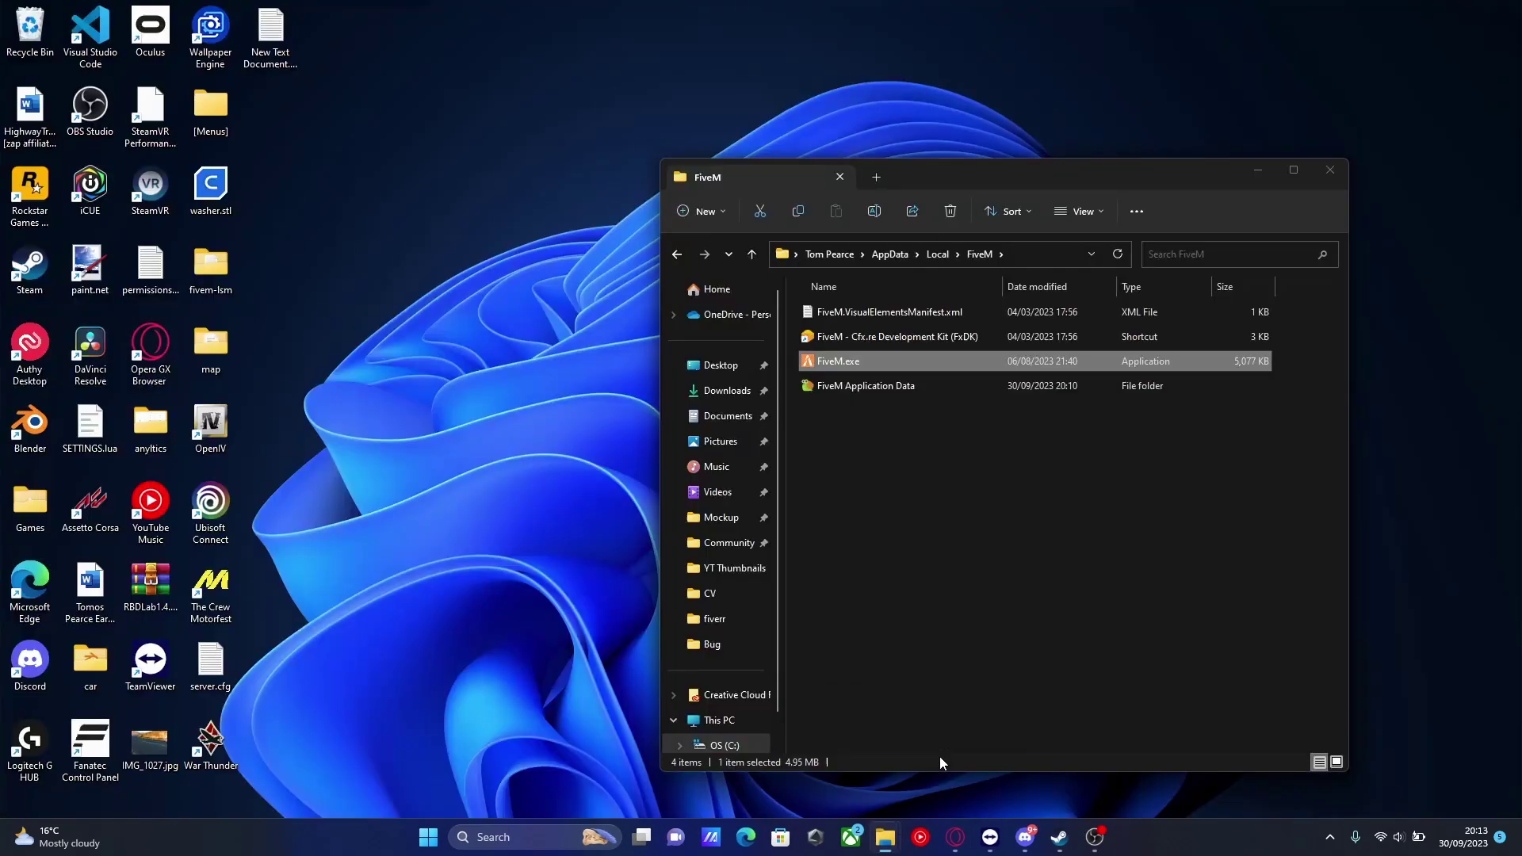
click(940, 756)
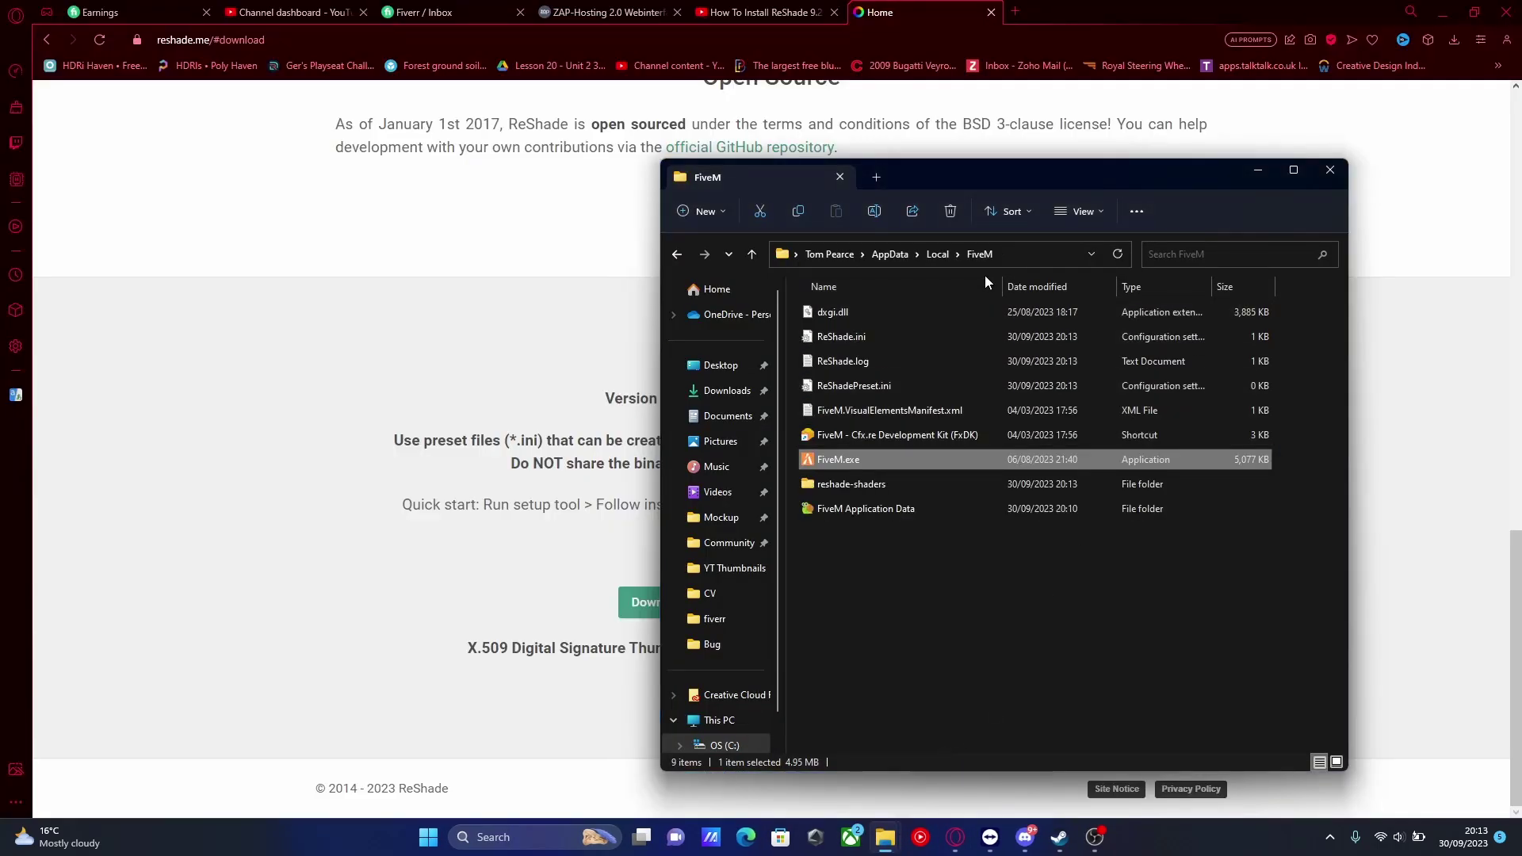
click(1031, 636)
drag(1142, 173, 751, 128)
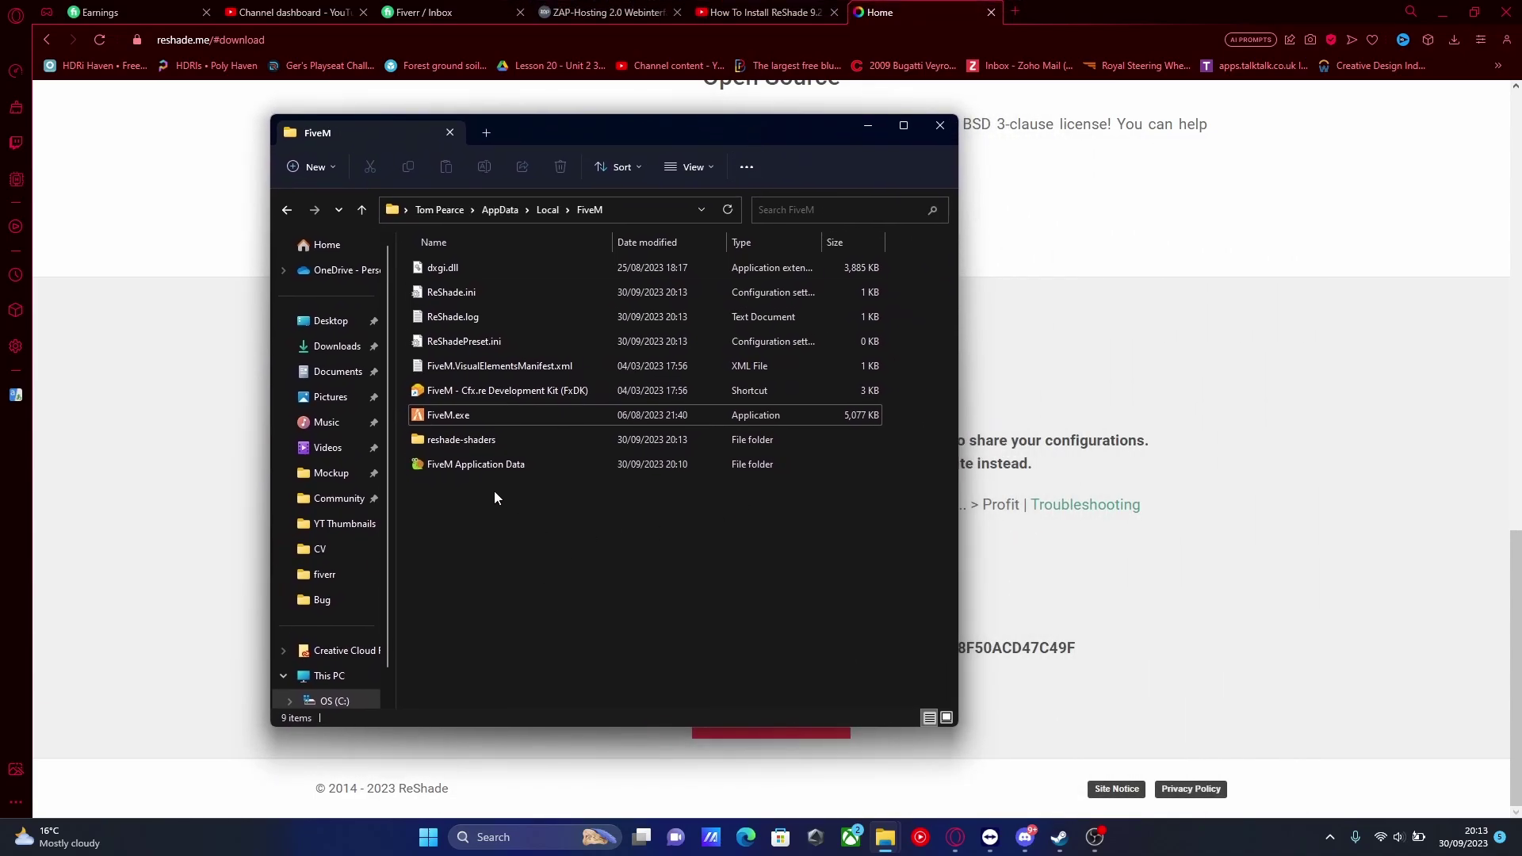
Select reshade-shaders, ReShadePreset.ini, ReShade.log, ReShade.ini and dxgi.dll together.
click(458, 442)
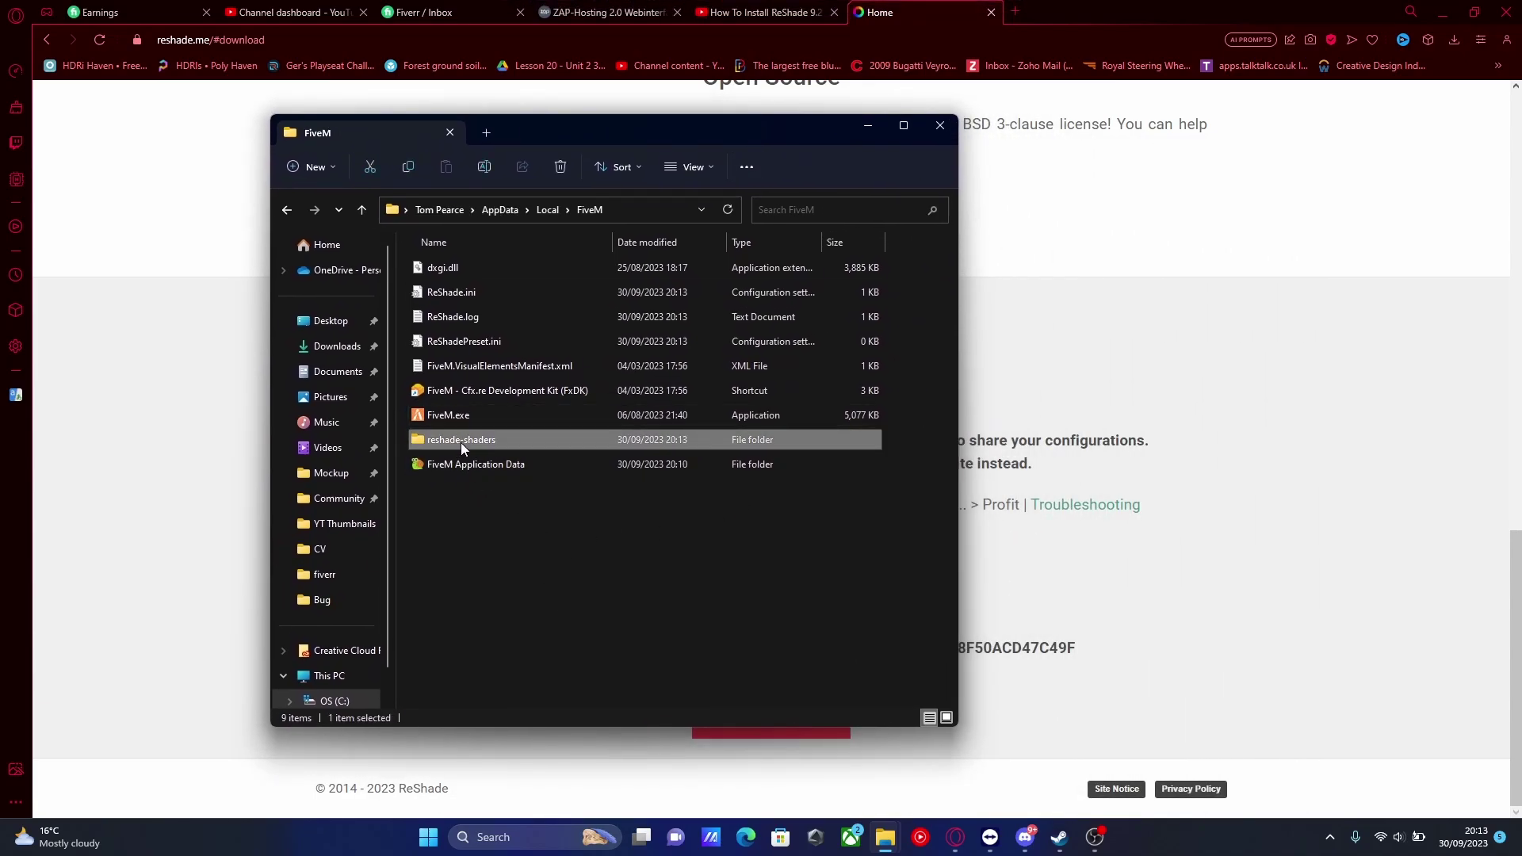
ctrl+click(475, 341)
ctrl+click(488, 317)
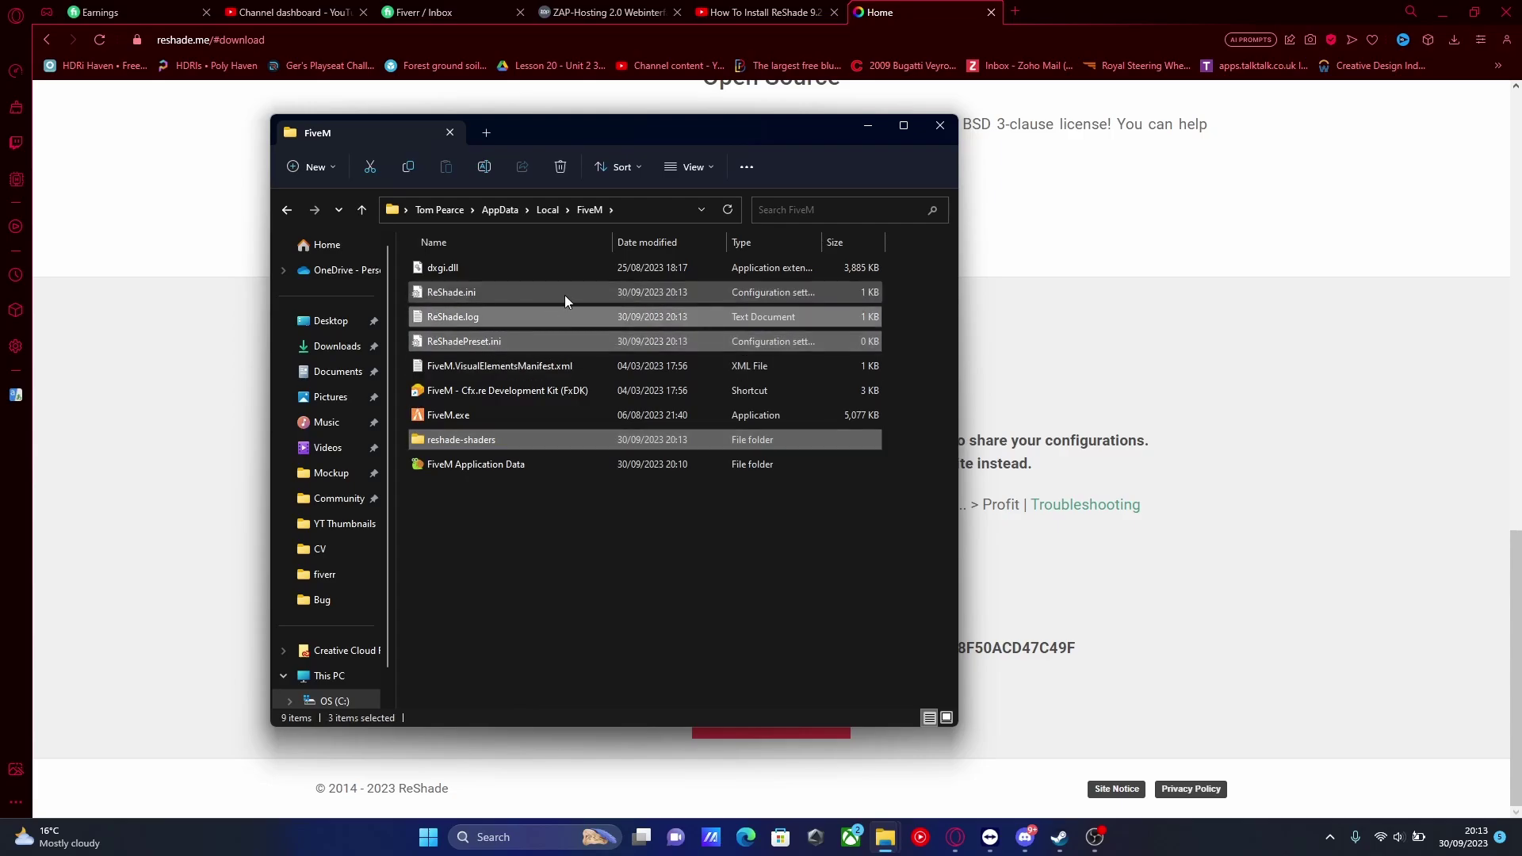
ctrl+click(506, 293)
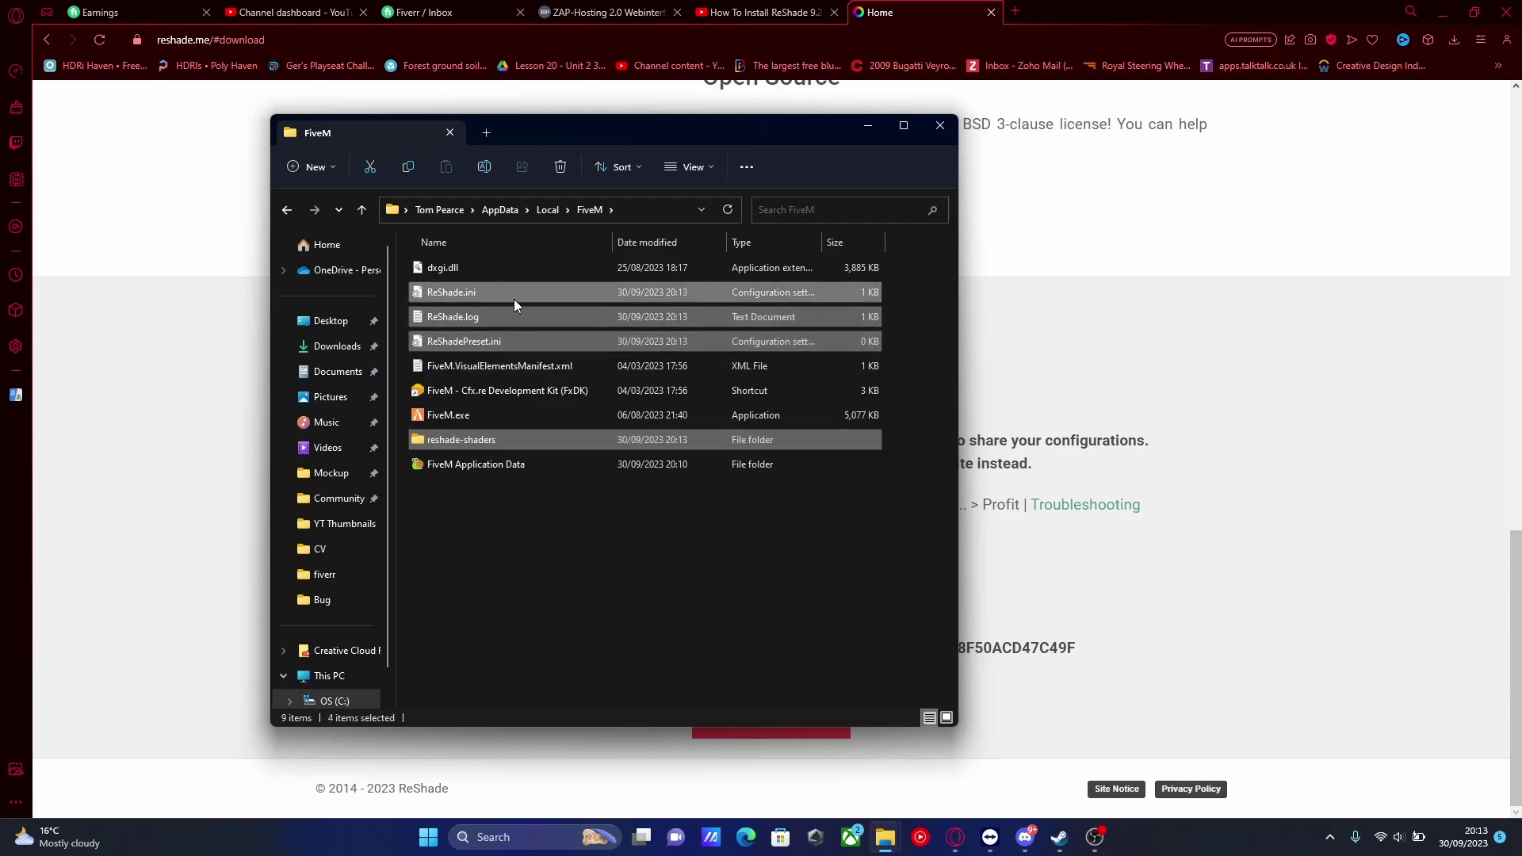
ctrl+click(477, 273)
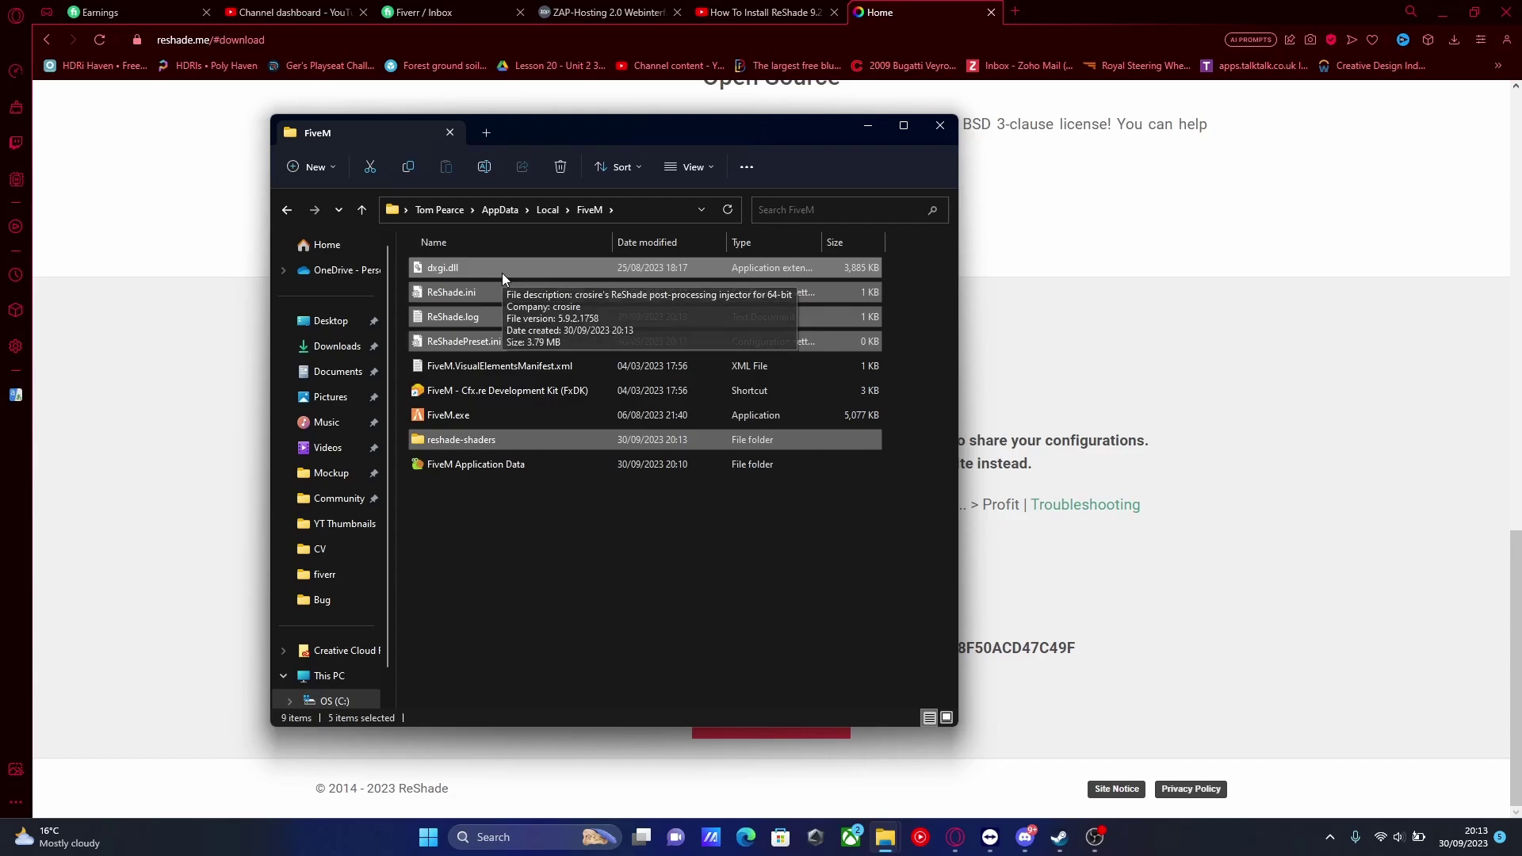
Copy the five ReShade items into FiveM Application Data\plugins and return to FiveM.
key(ctrl+c)
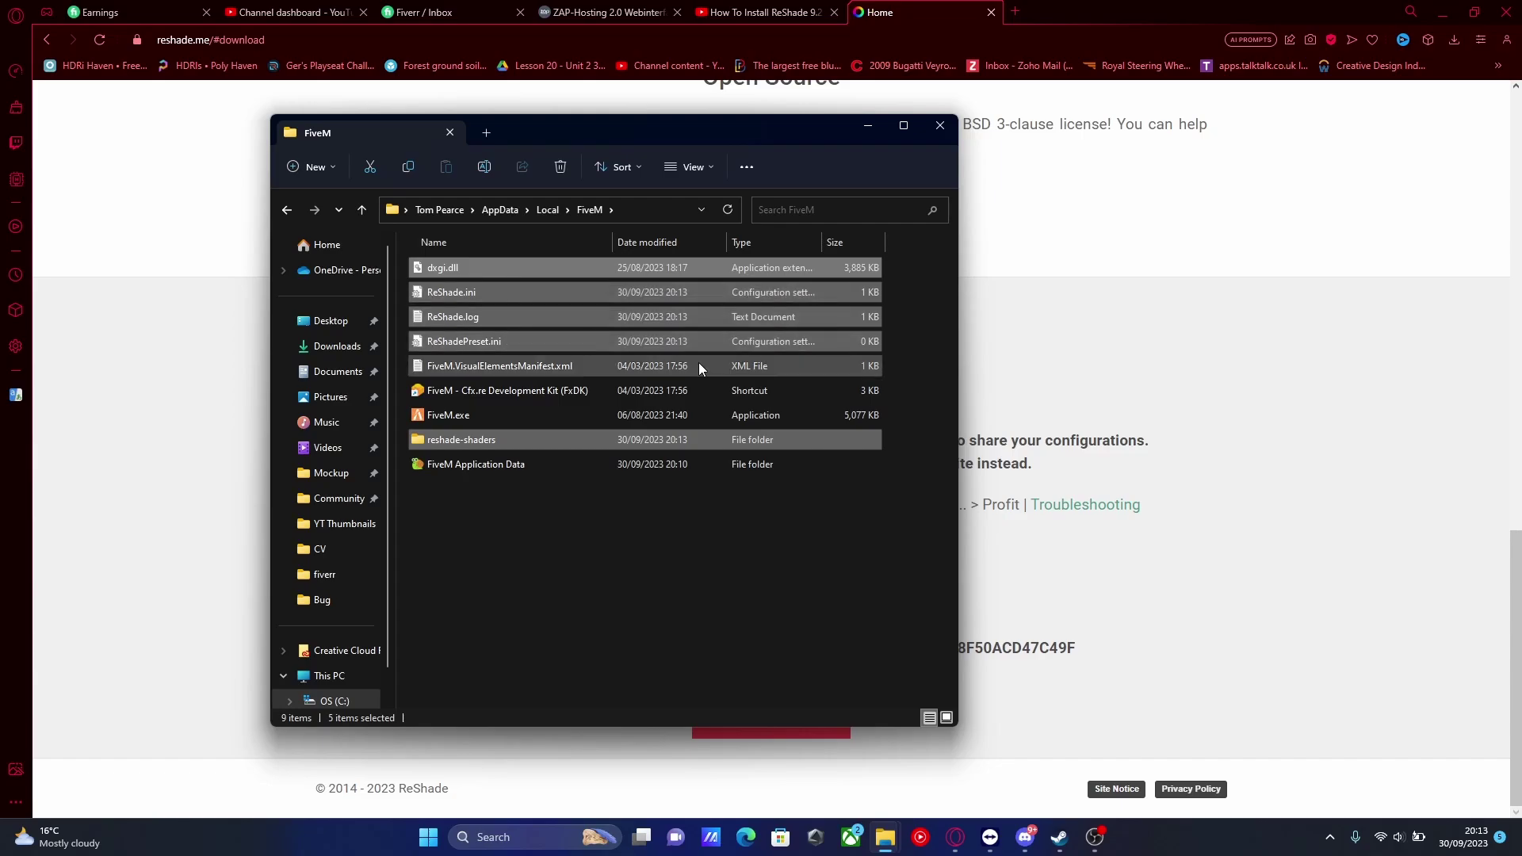
double_click(488, 468)
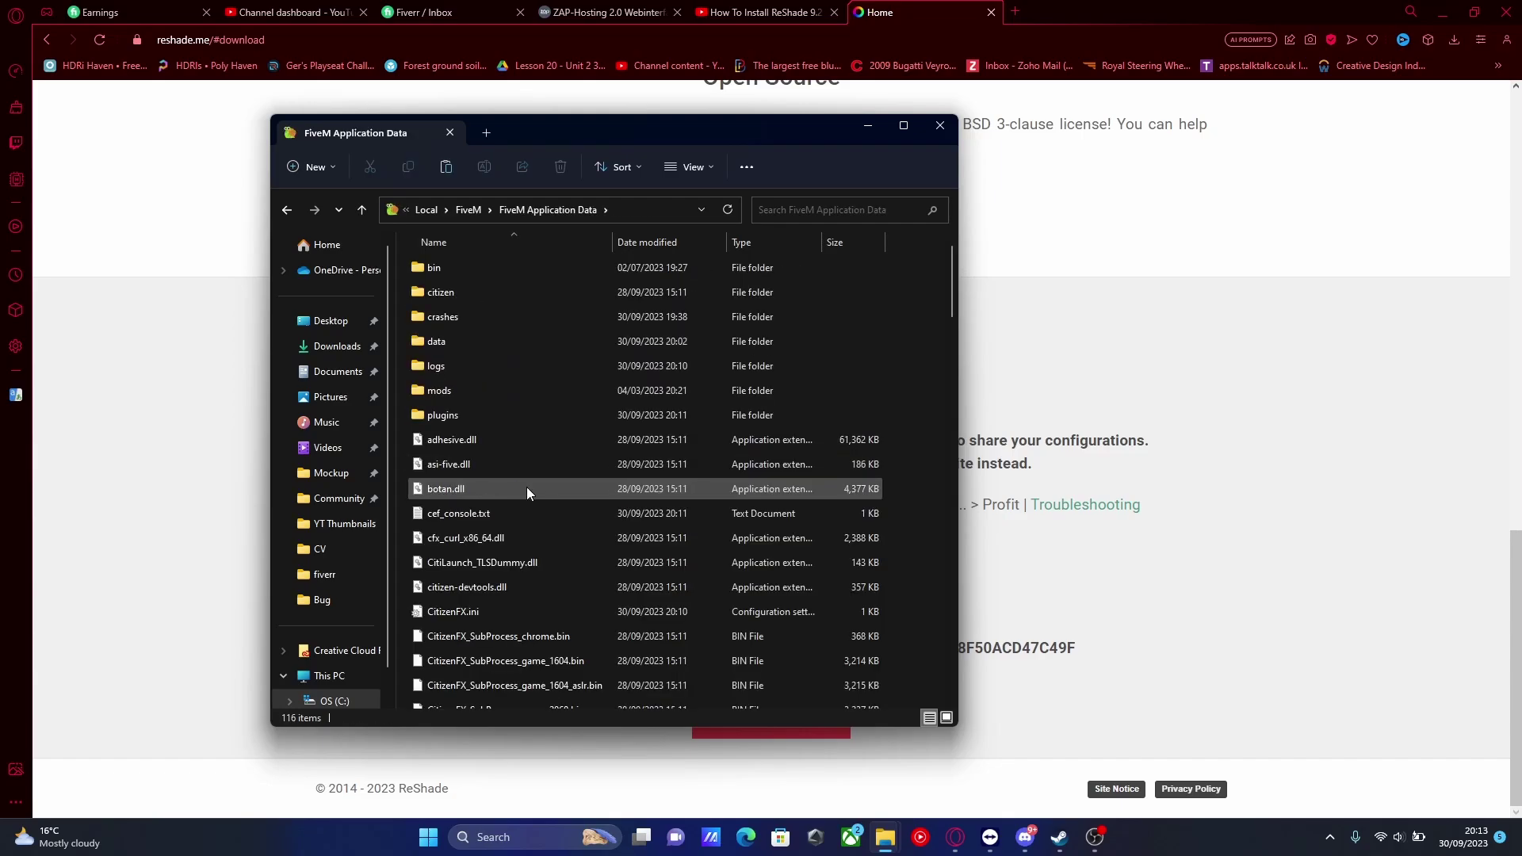
double_click(446, 416)
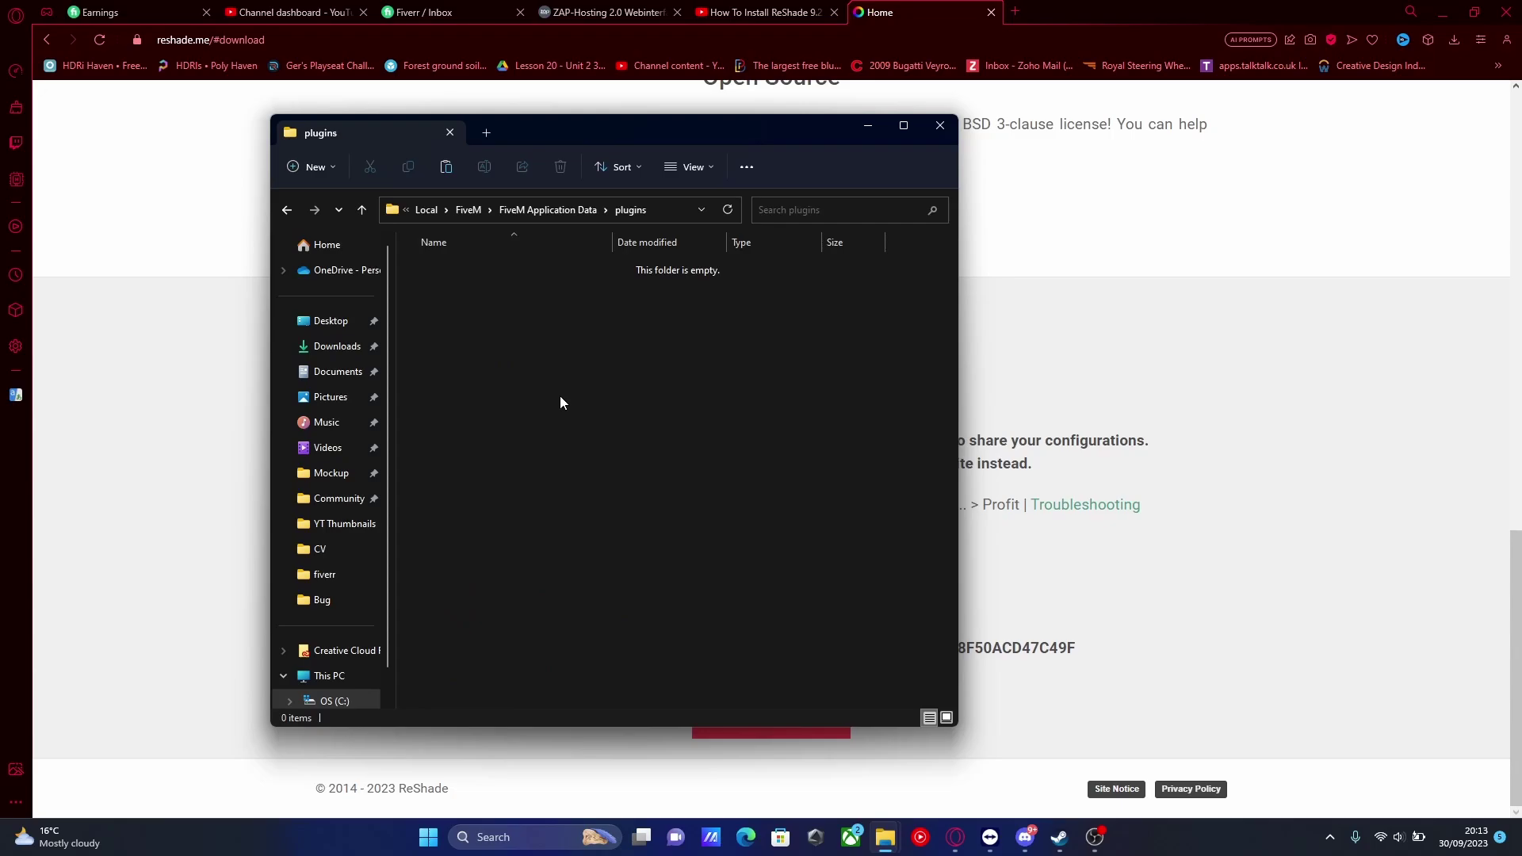
key(ctrl+v)
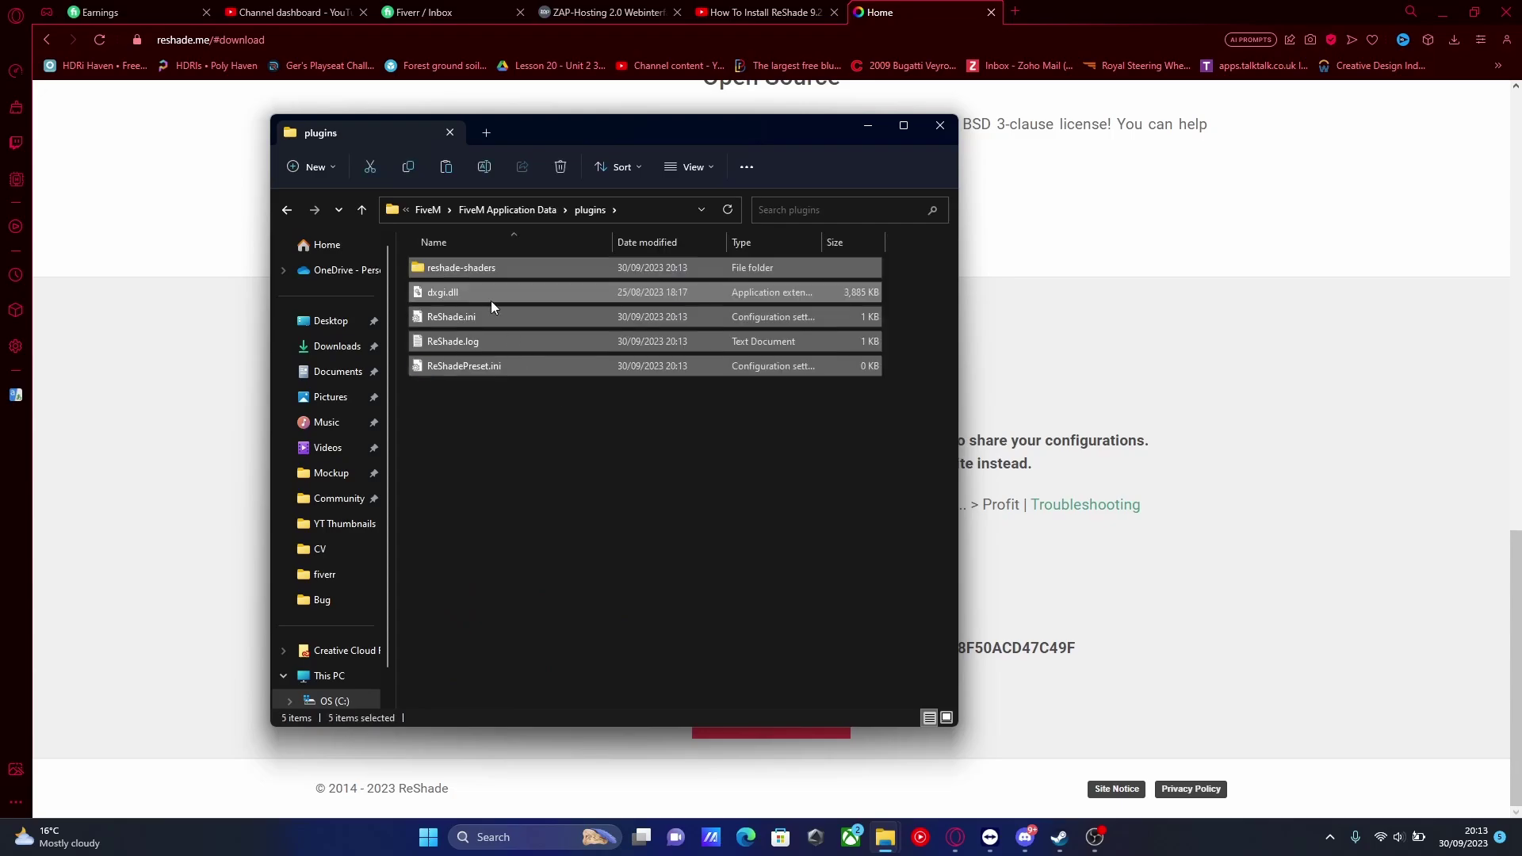
click(431, 213)
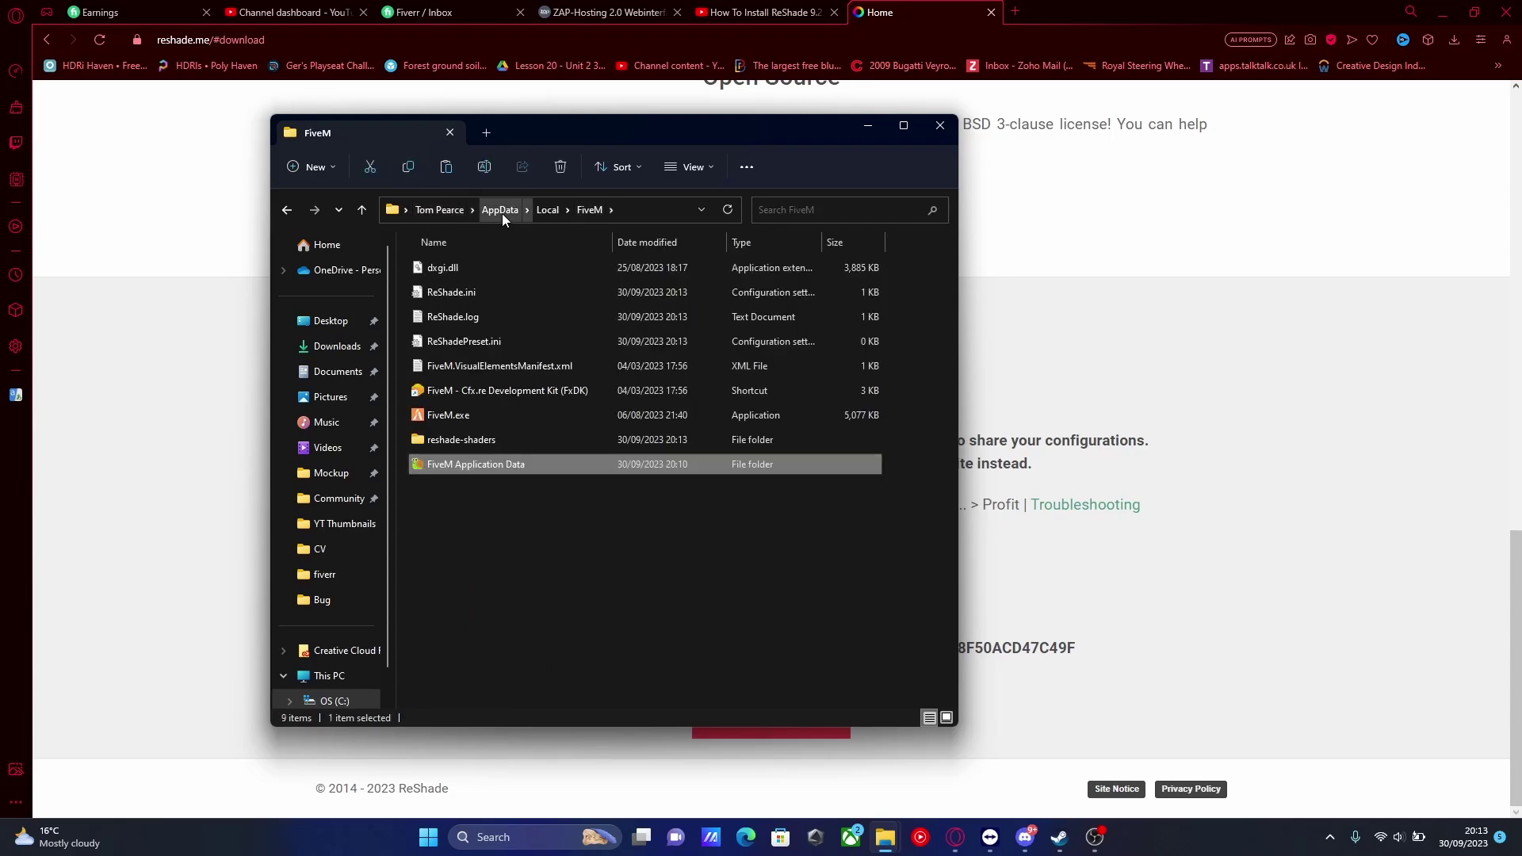
click(471, 438)
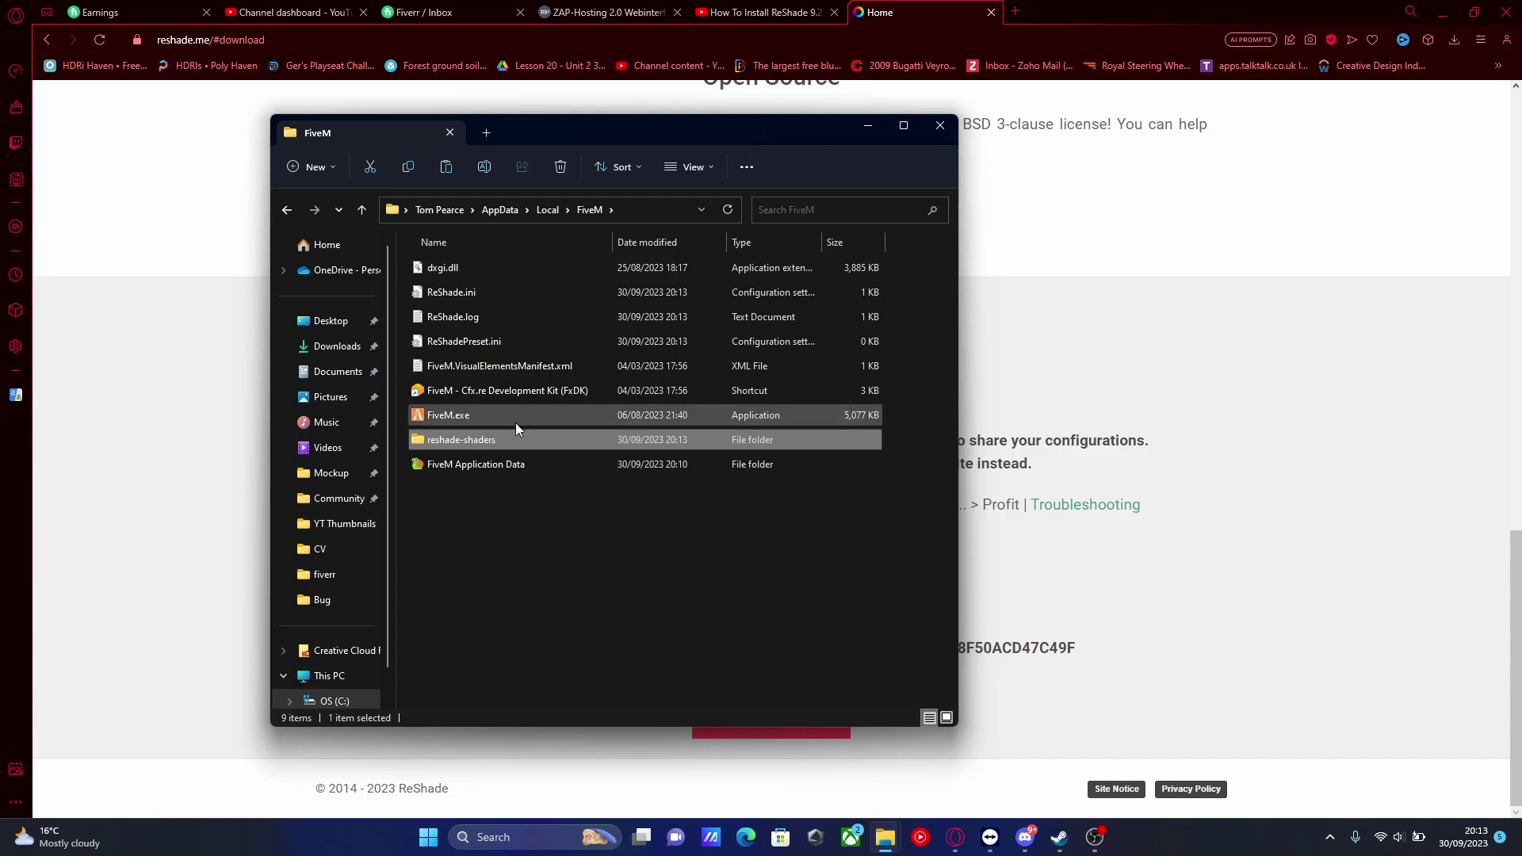
Delete the five original ReShade items from the FiveM folder.
ctrl+click(473, 339)
ctrl+click(464, 317)
ctrl+click(453, 291)
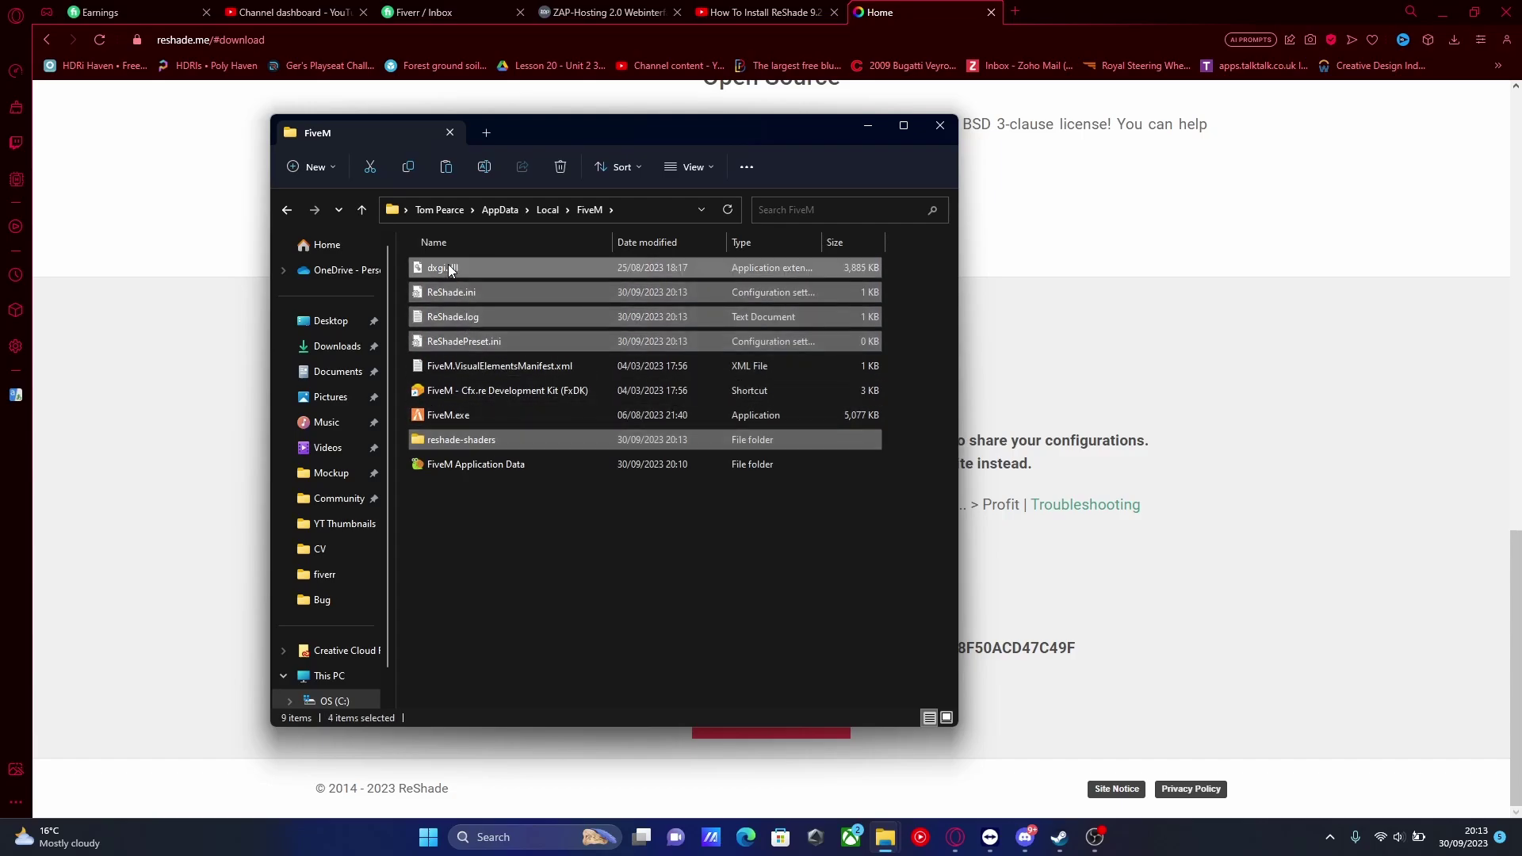
ctrl+click(449, 265)
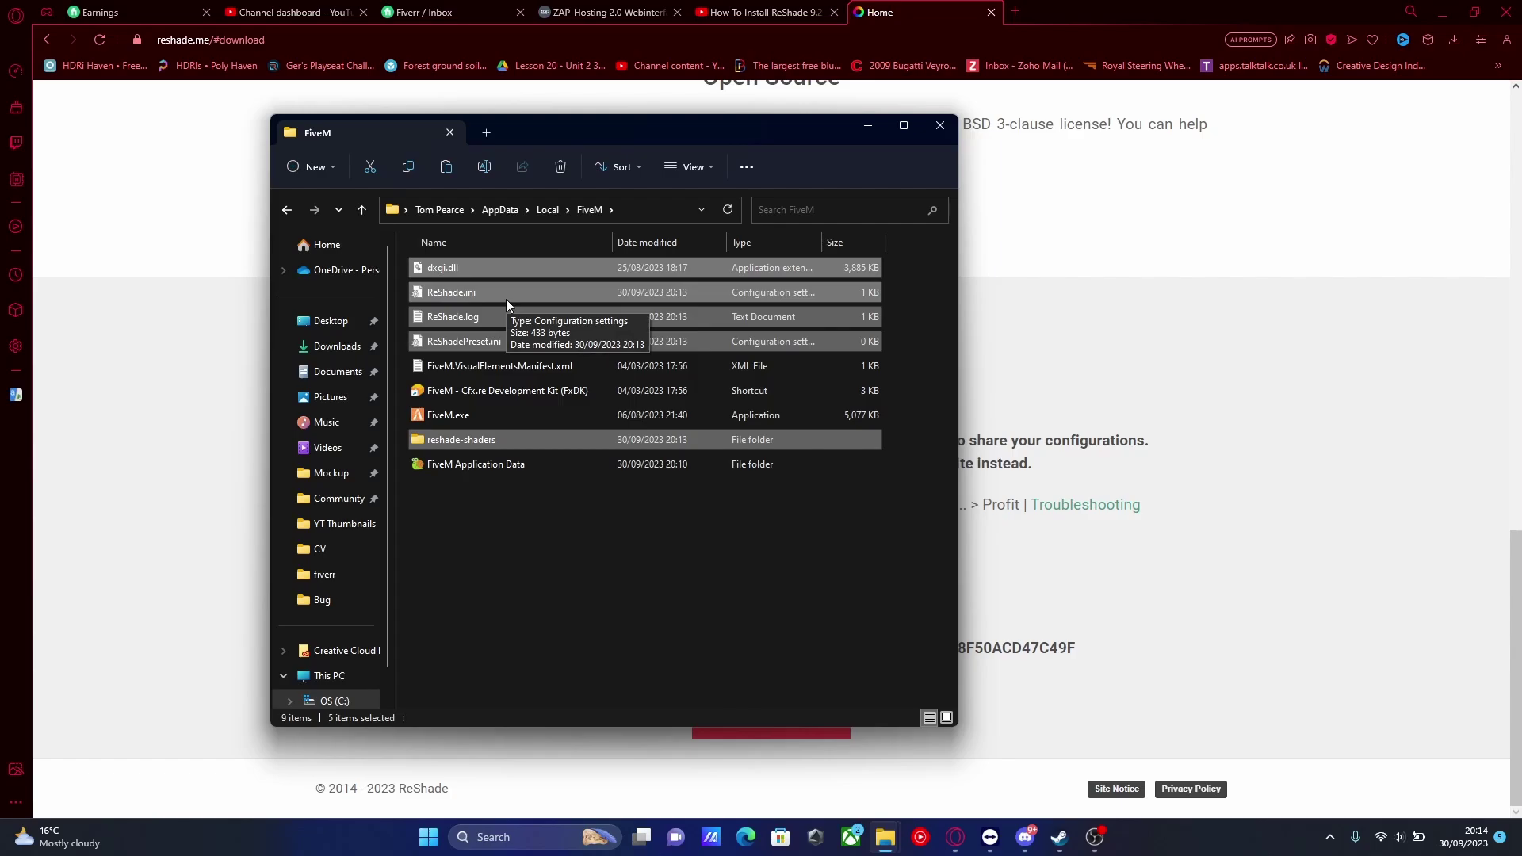
key(Delete)
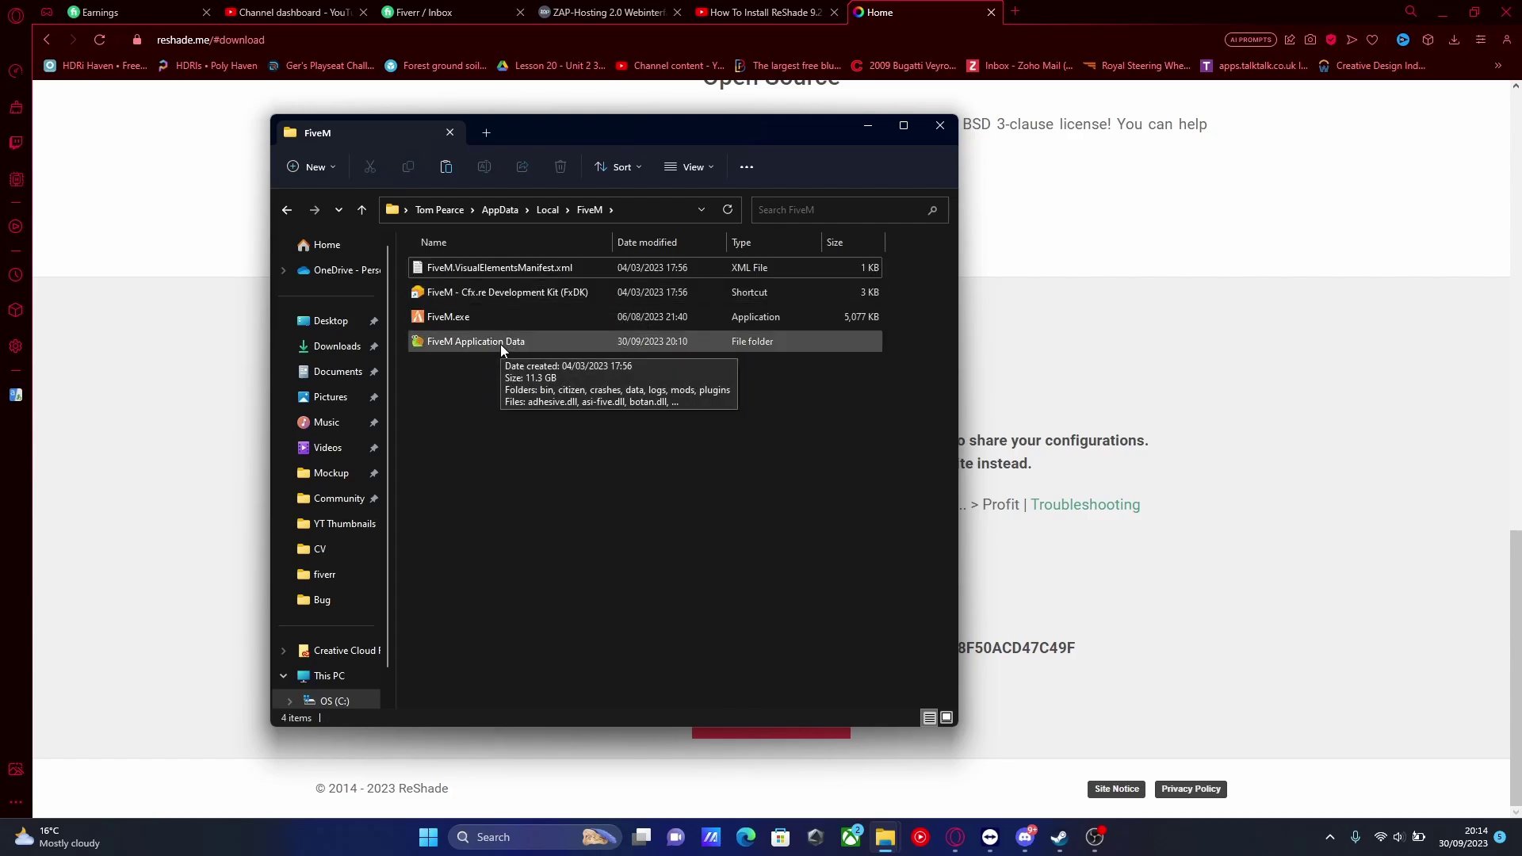
Open the FiveM Application Data folder in Explorer.
click(1442, 11)
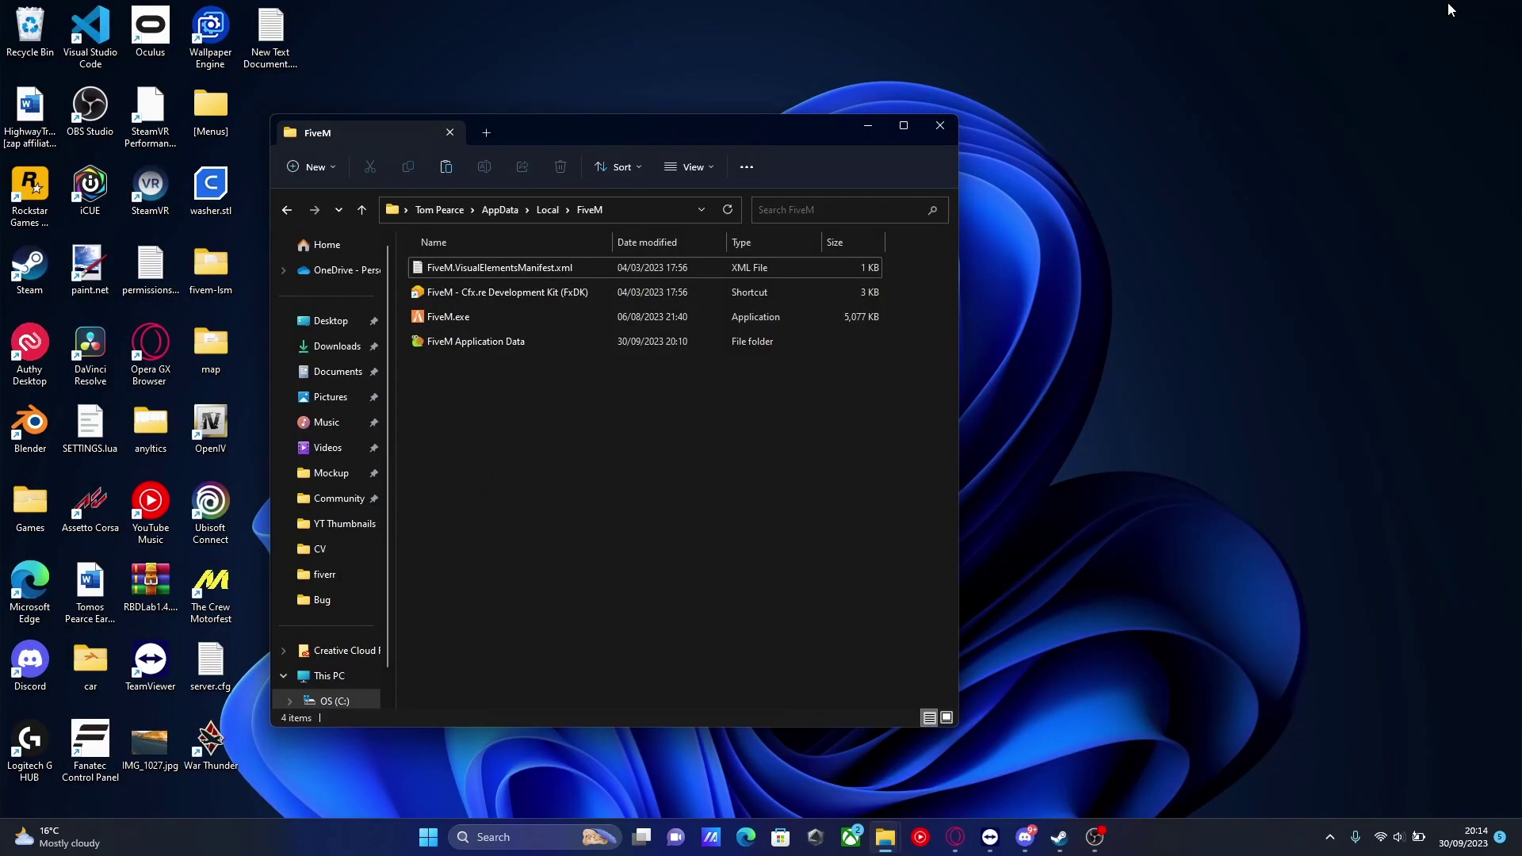
drag(543, 143, 662, 118)
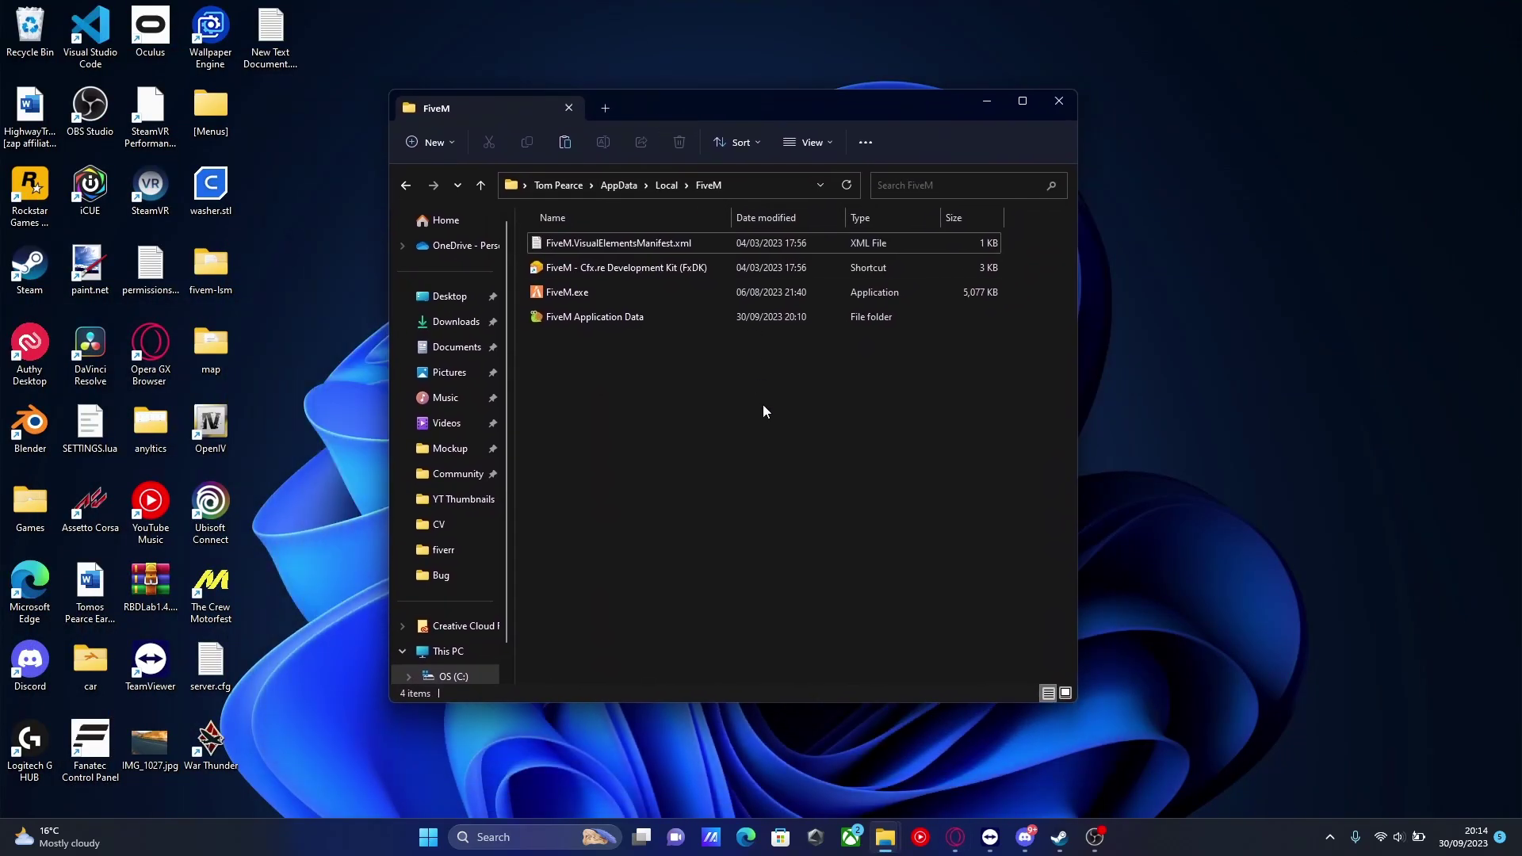
double_click(598, 319)
drag(753, 97, 890, 109)
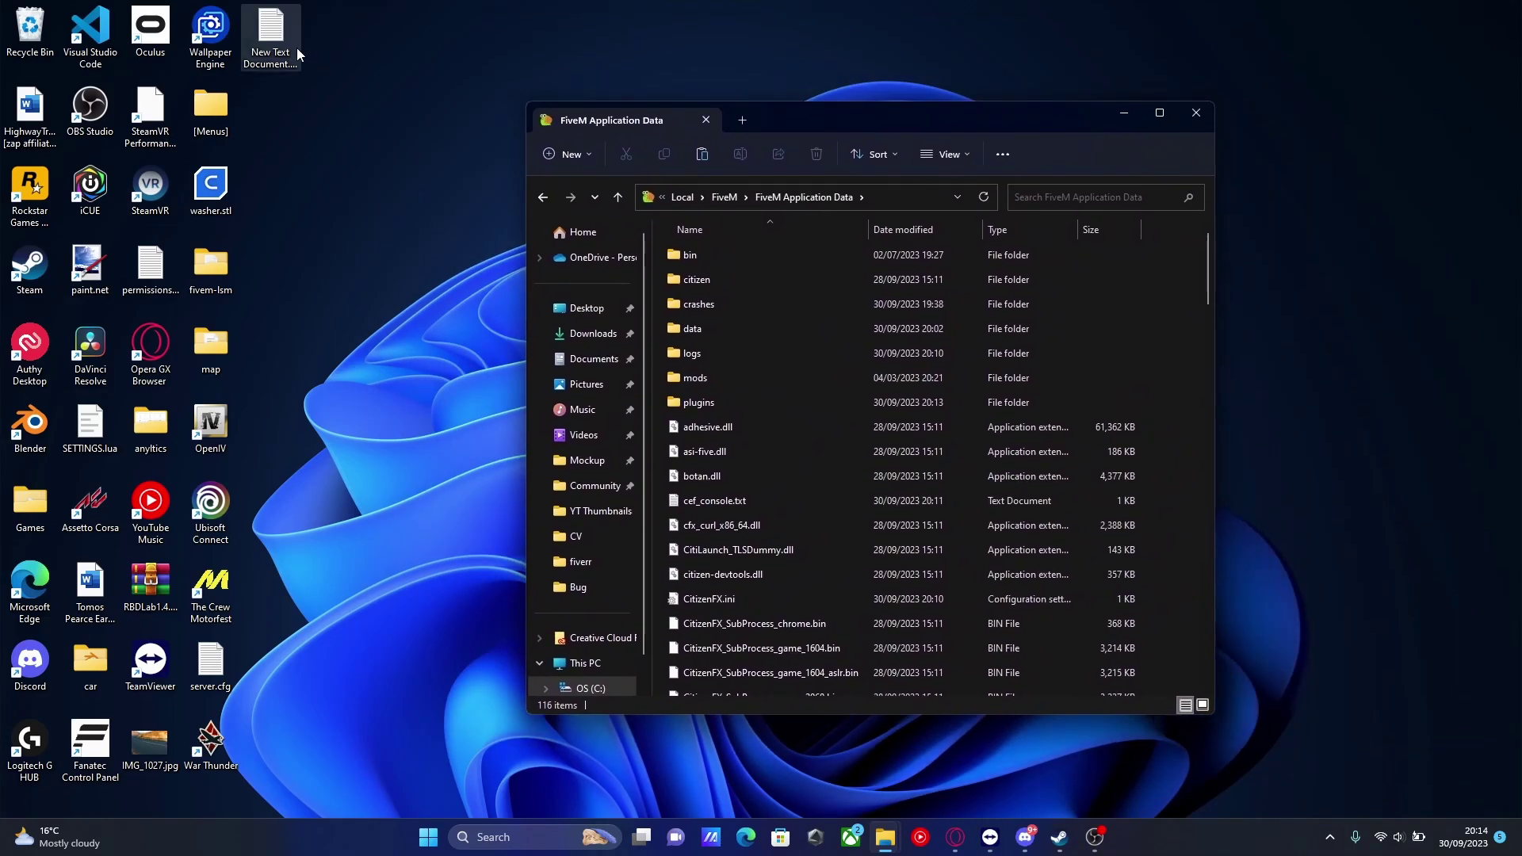
Open New Text Document and CitizenFX.ini in Notepad.
double_click(271, 36)
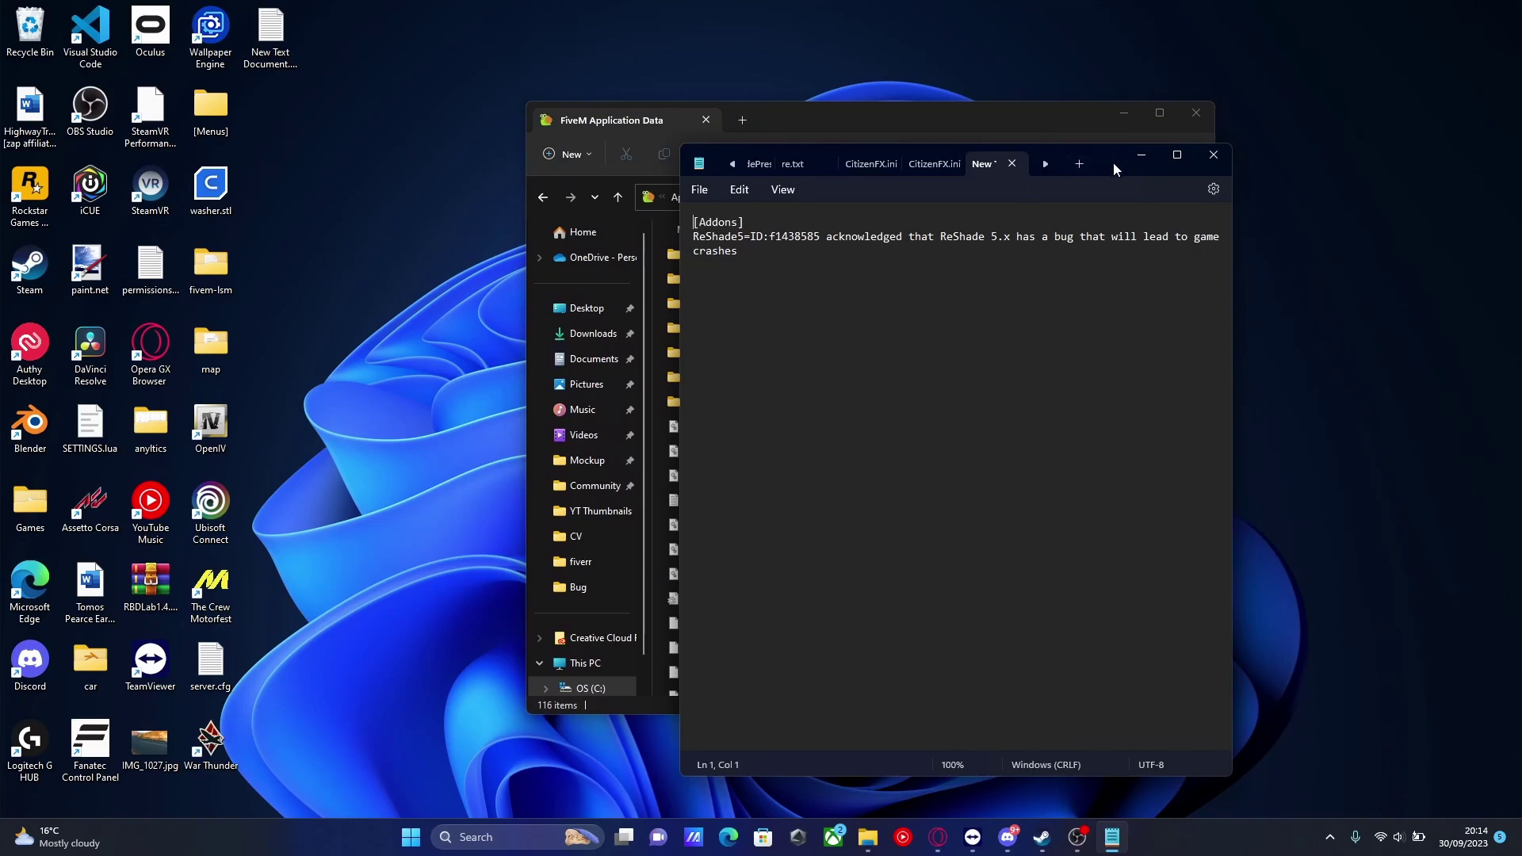
drag(1113, 164, 433, 88)
scroll(907, 483, down, 1)
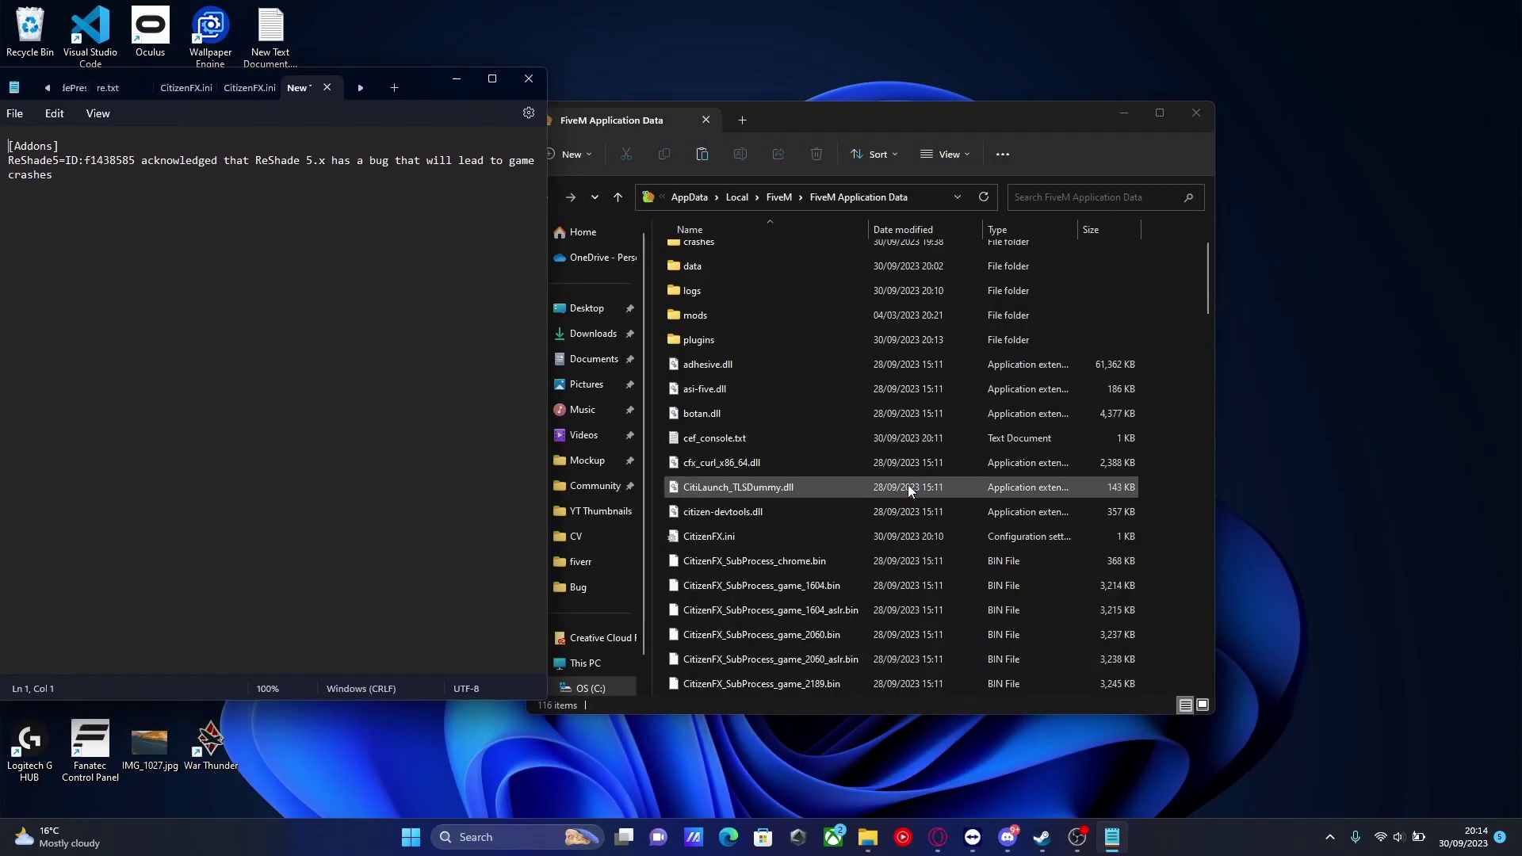
click(727, 539)
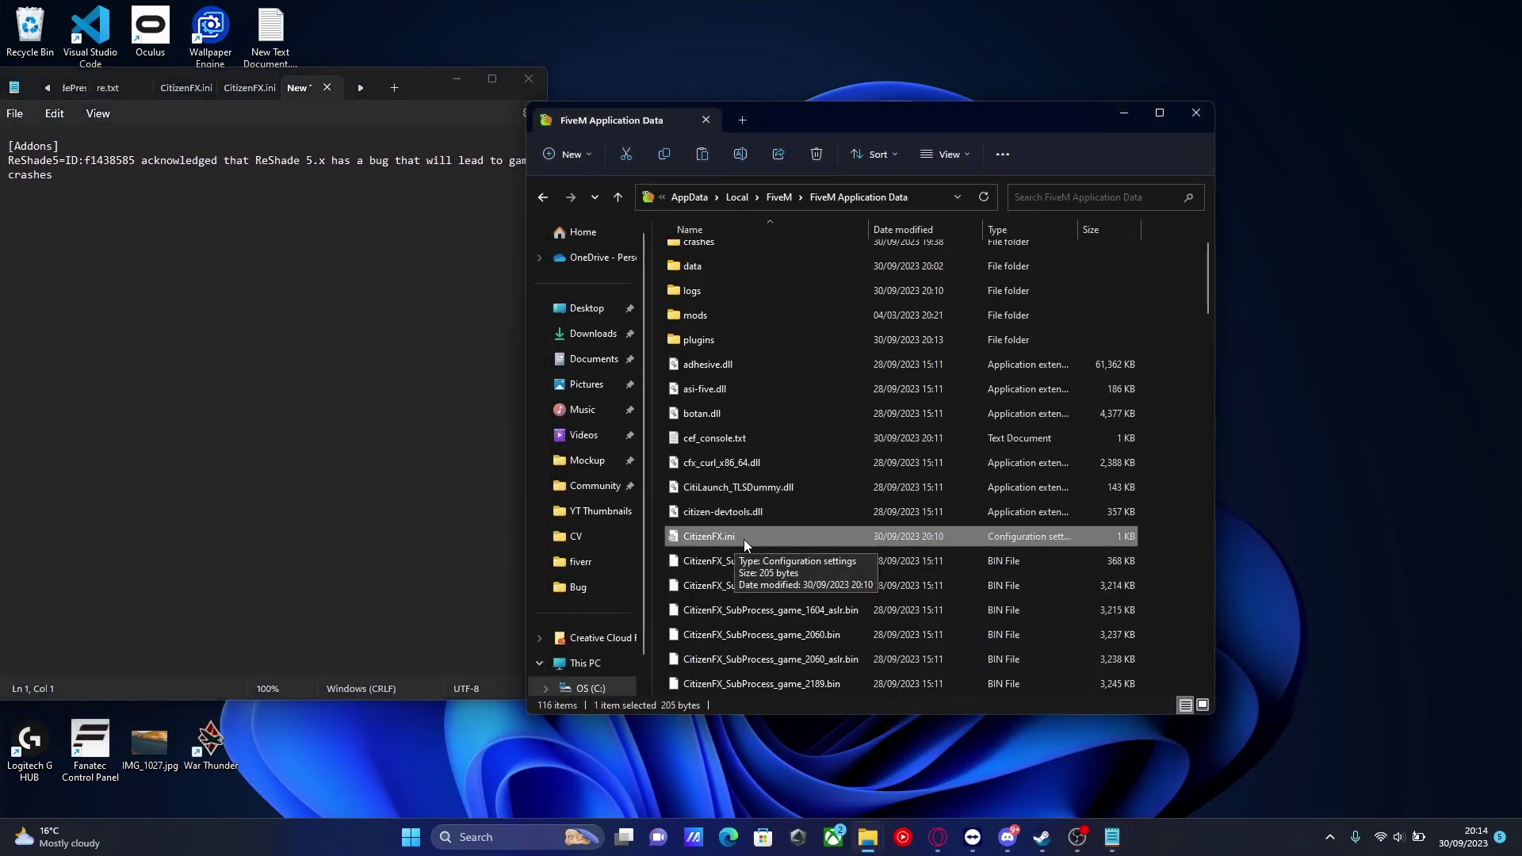
double_click(731, 538)
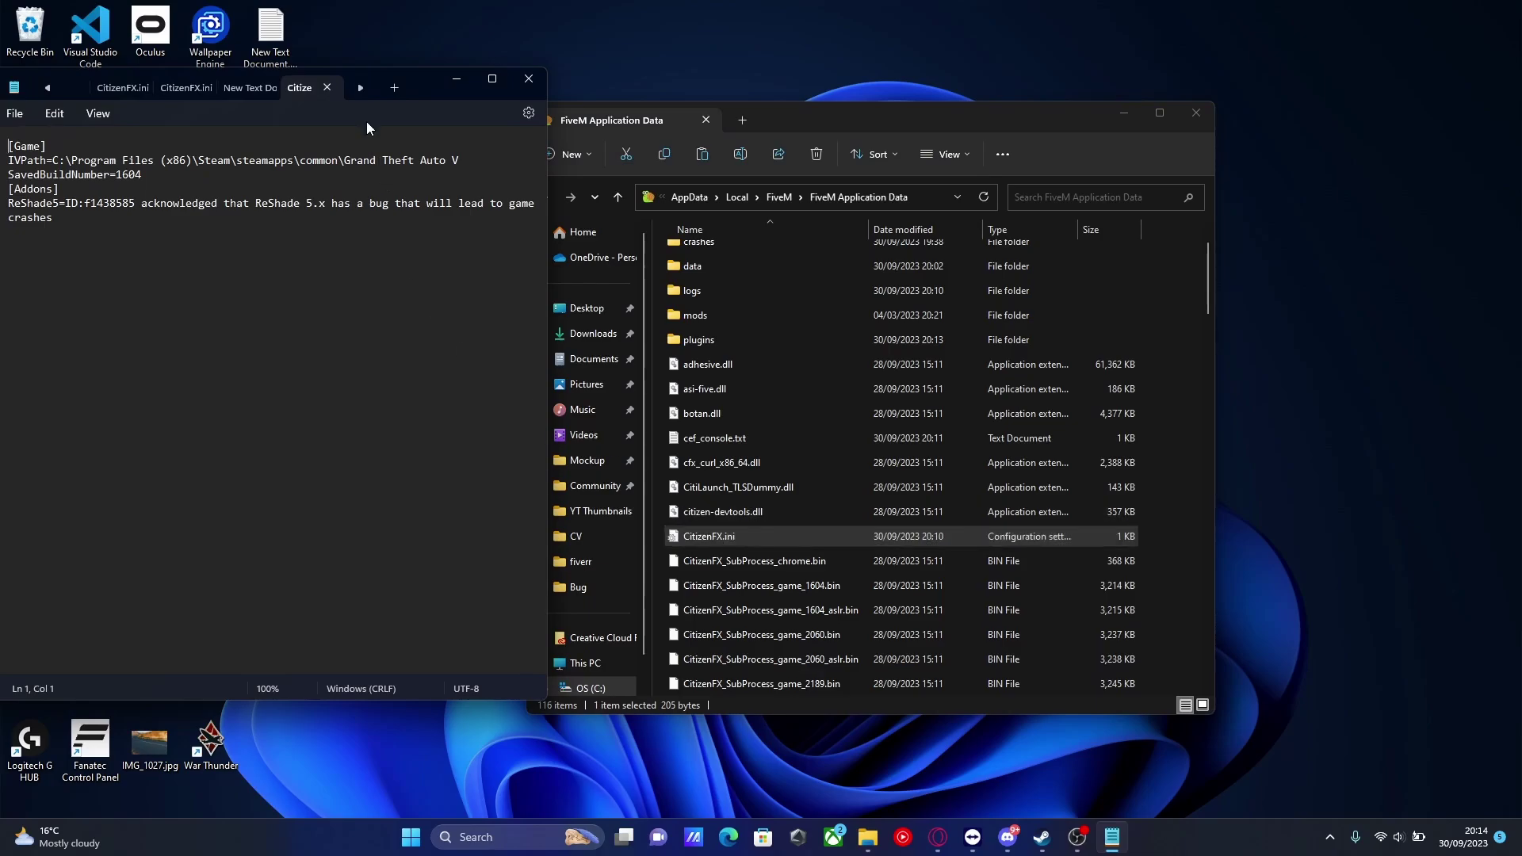
drag(426, 92, 926, 149)
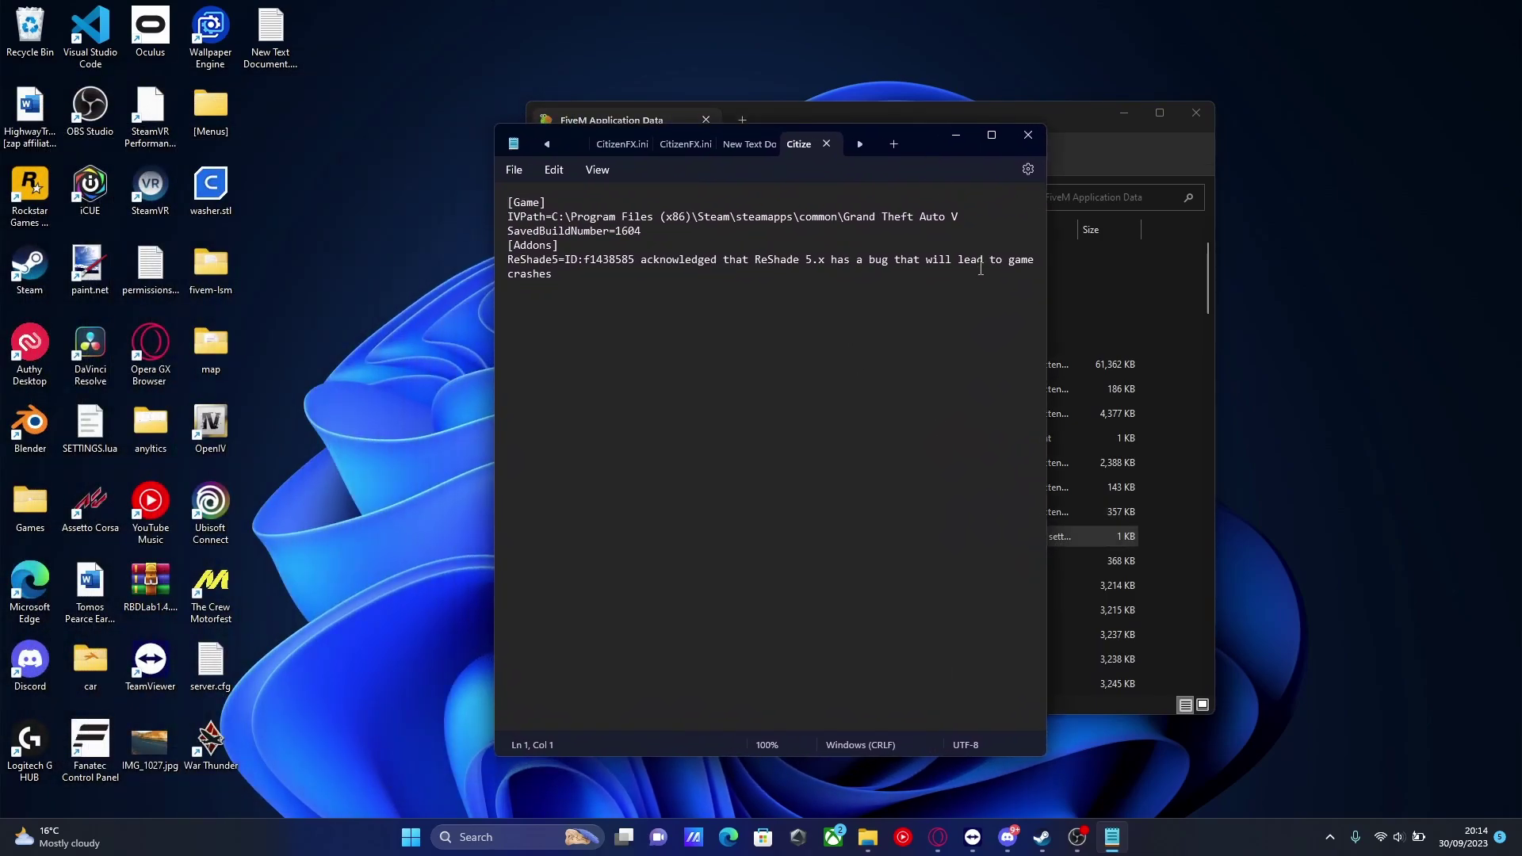
Check CitizenFX.ini's [Addons] ReShade5 line against the addon text.
drag(662, 237, 513, 203)
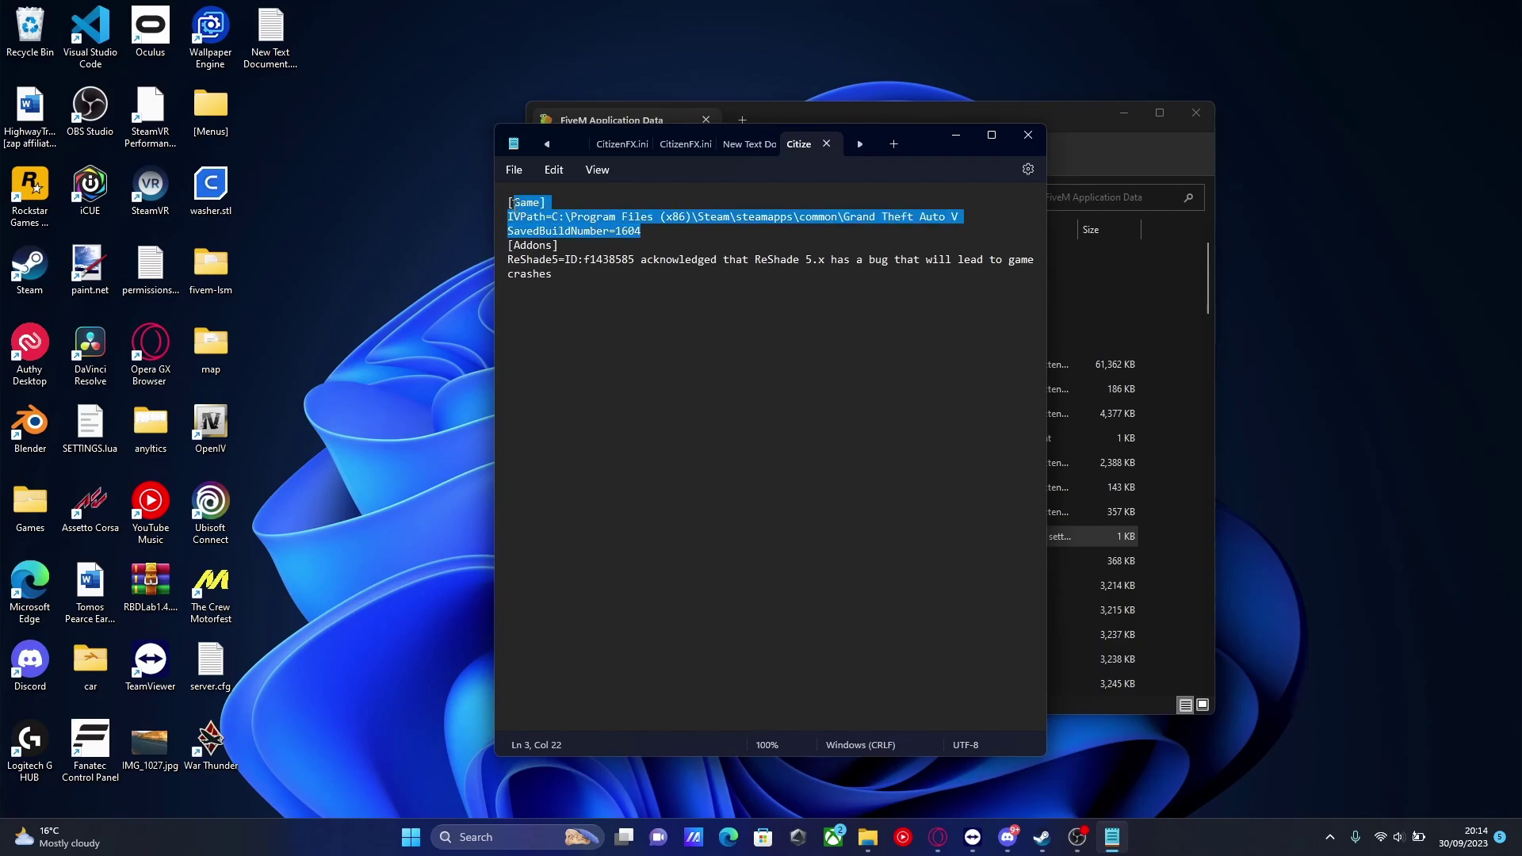
drag(589, 283, 510, 247)
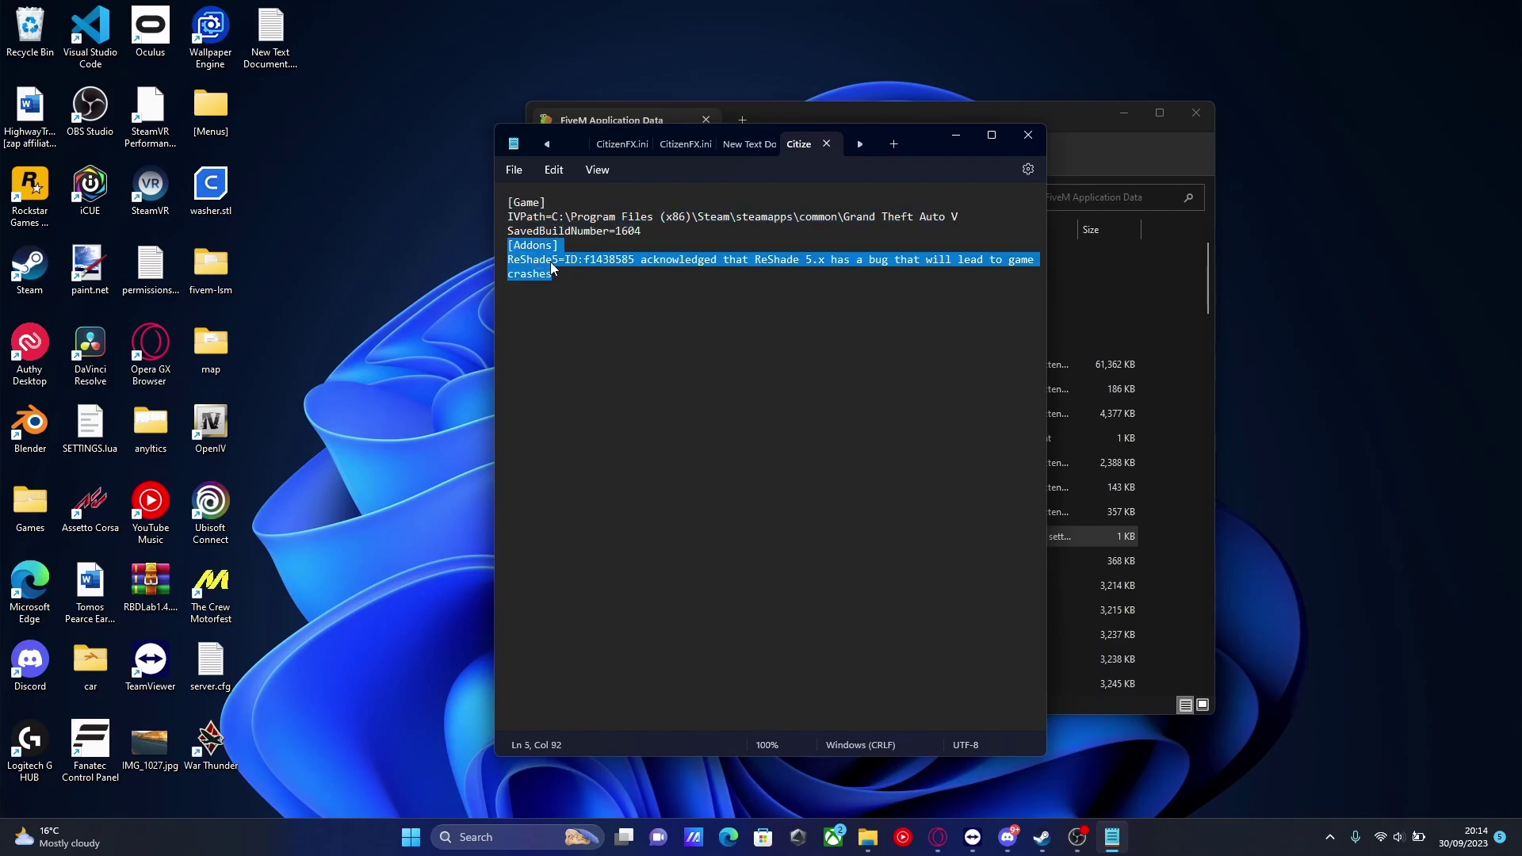
click(568, 272)
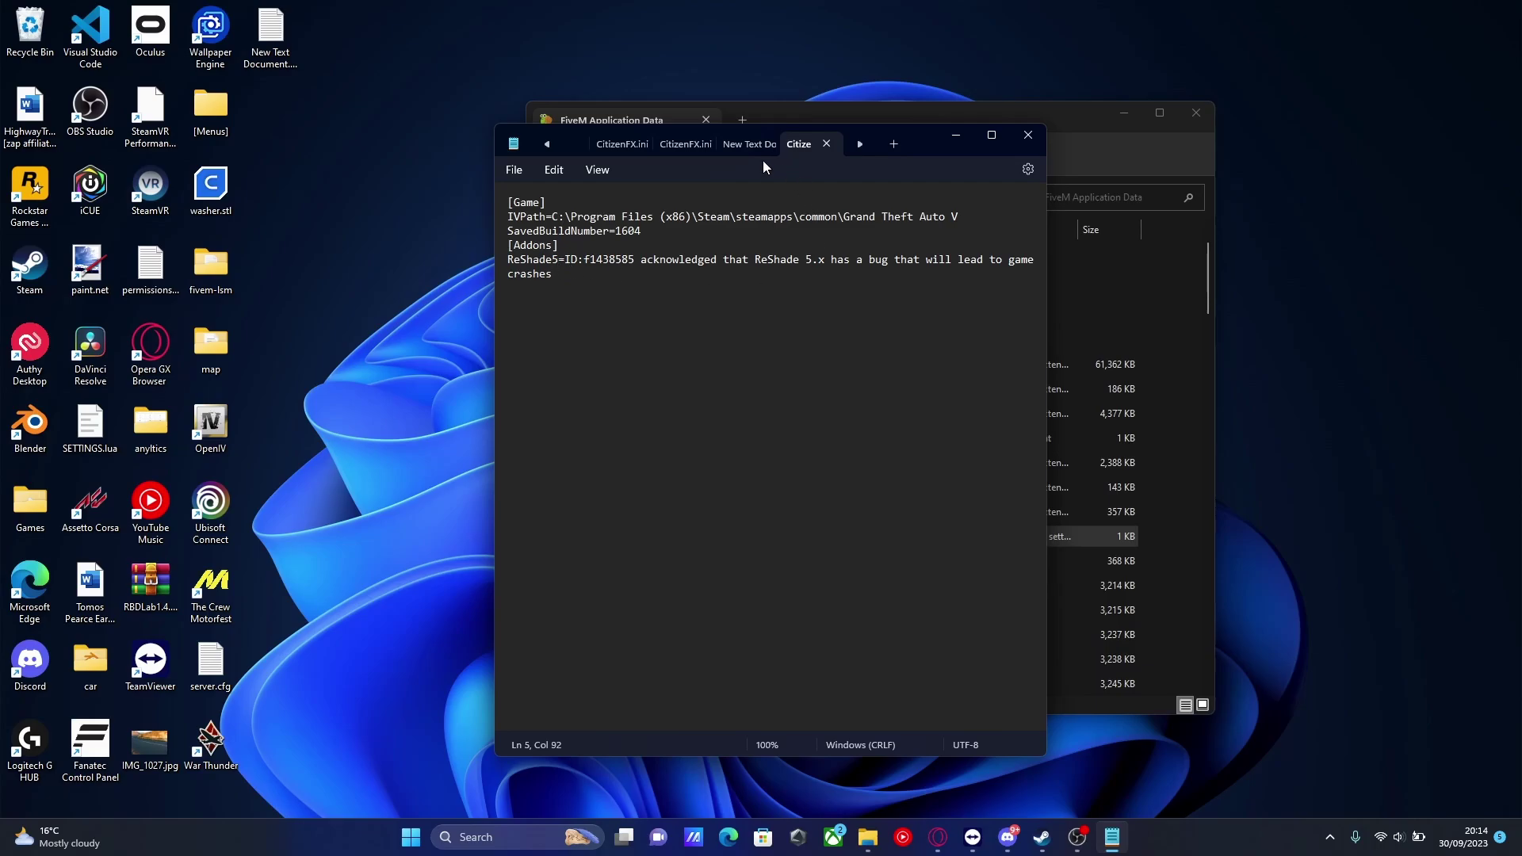
click(741, 151)
drag(559, 234, 501, 198)
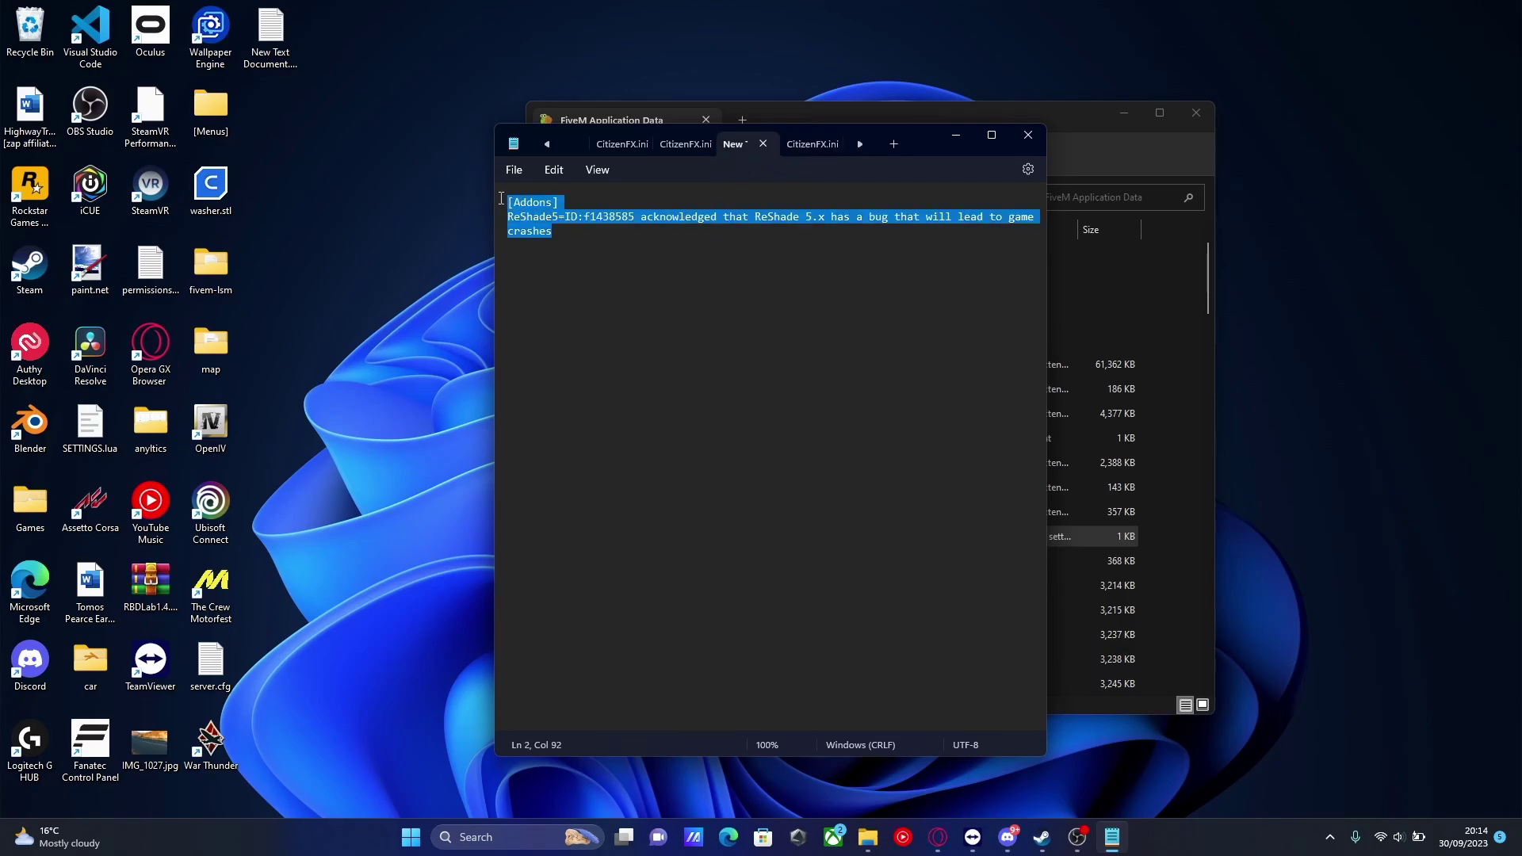
click(803, 150)
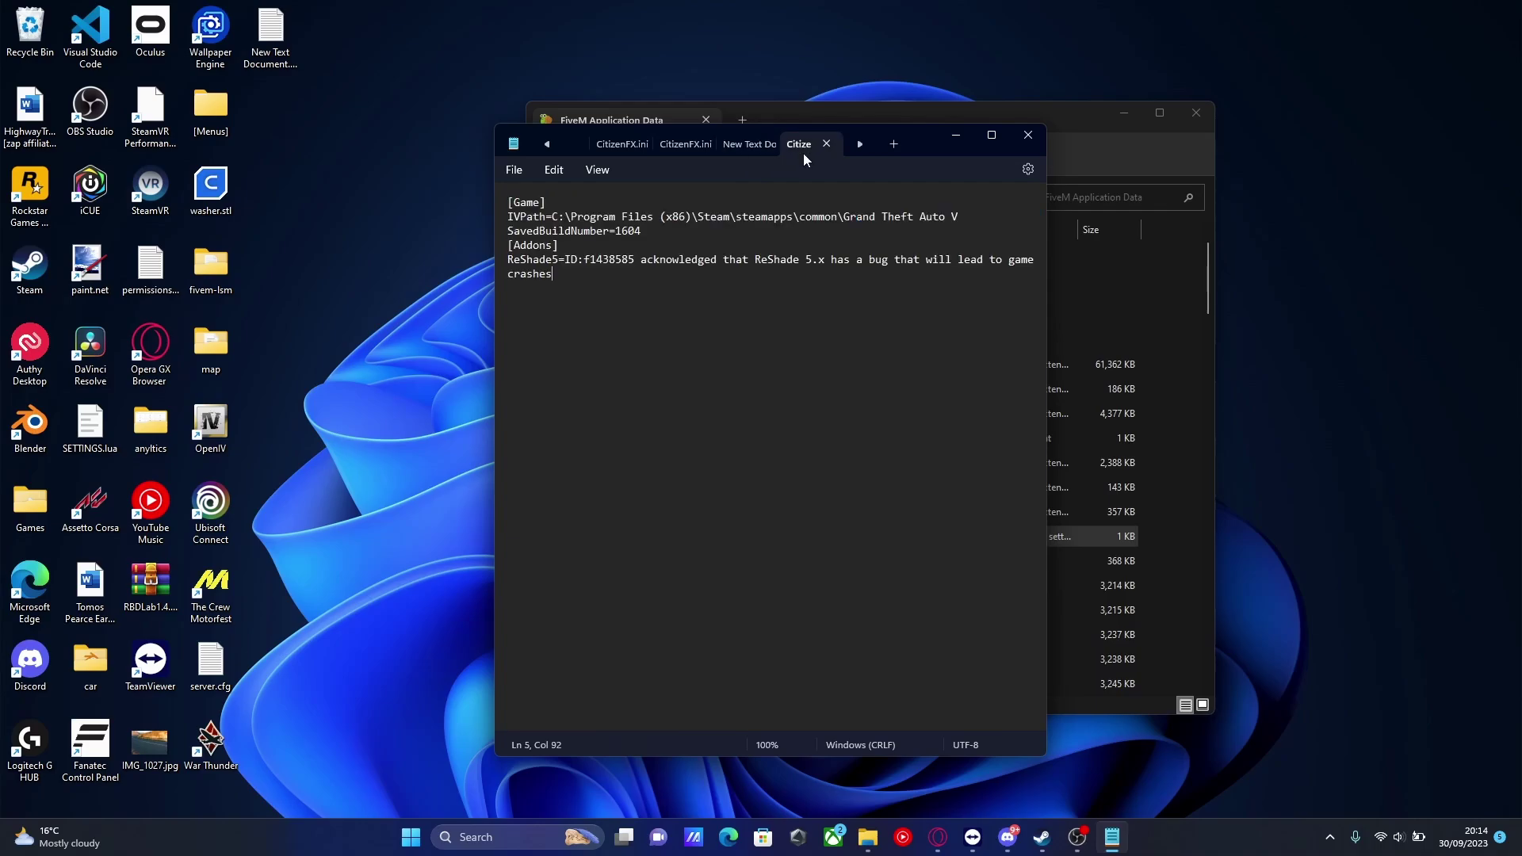
drag(583, 272, 526, 246)
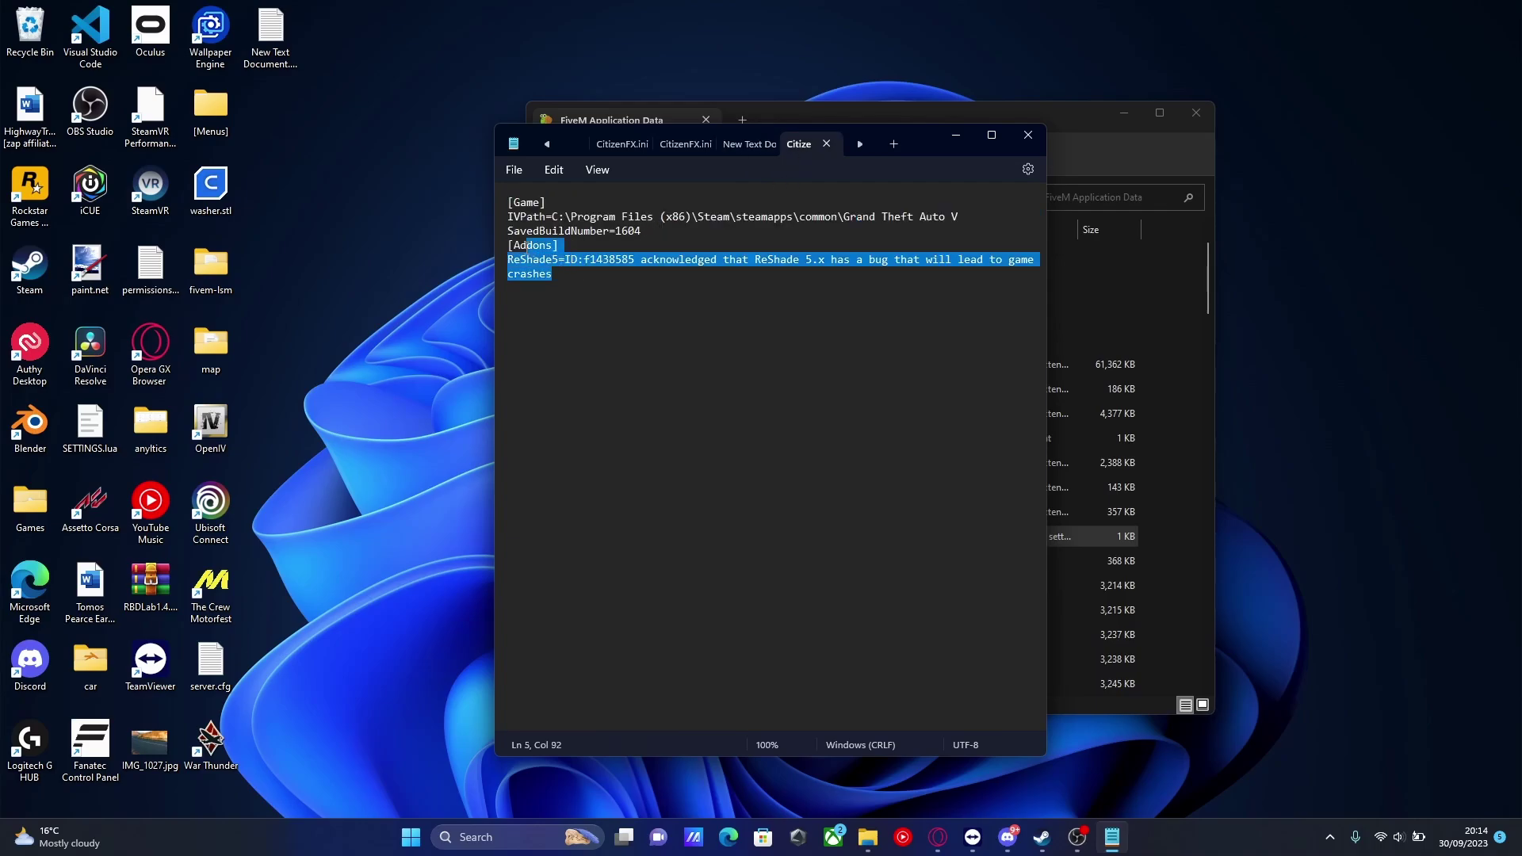
click(597, 274)
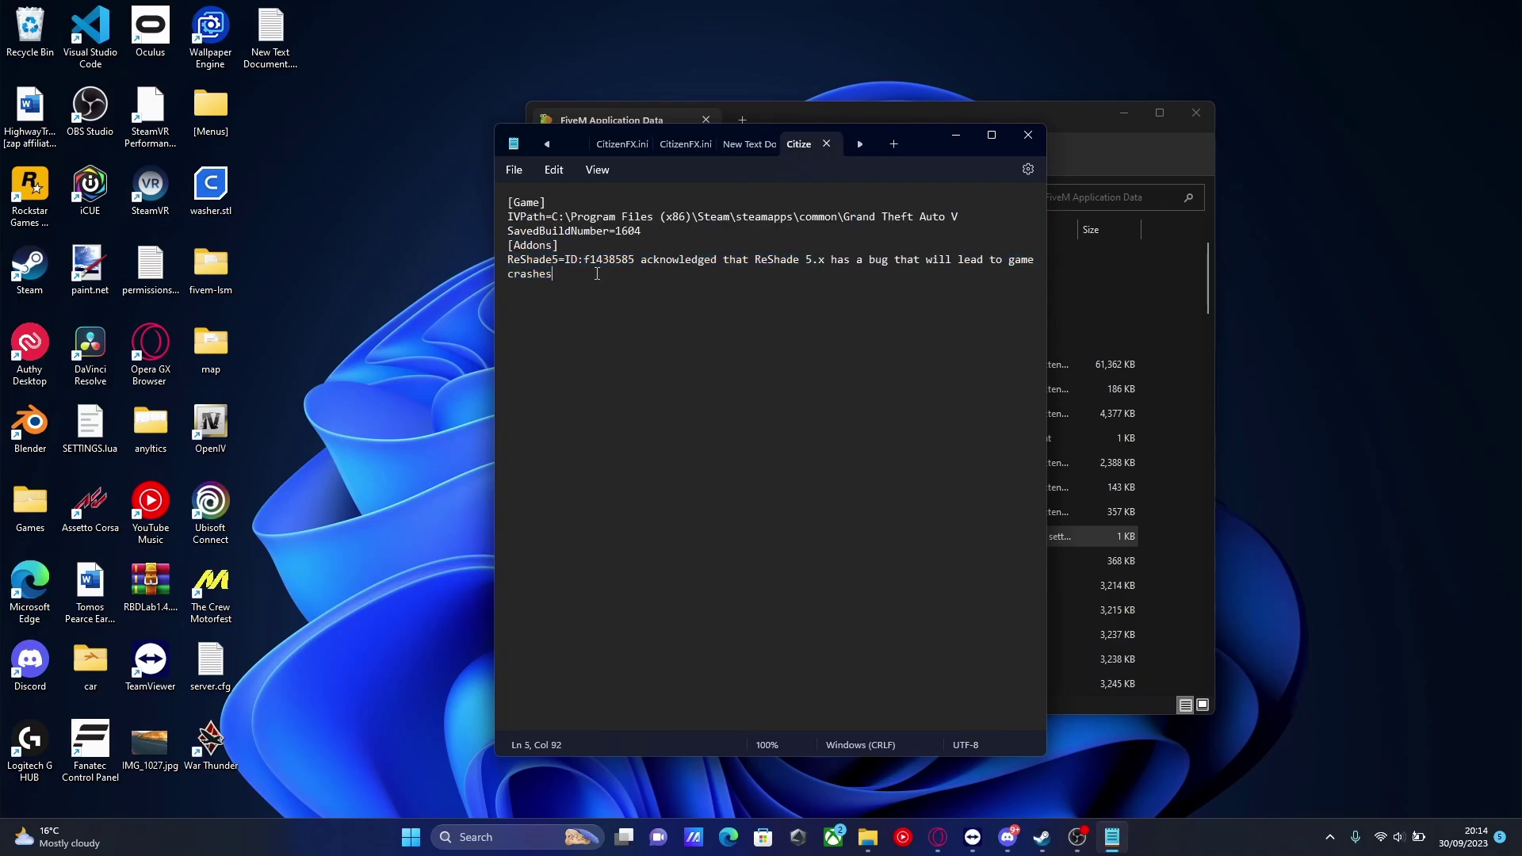
Save CitizenFX.ini and close Notepad.
click(514, 174)
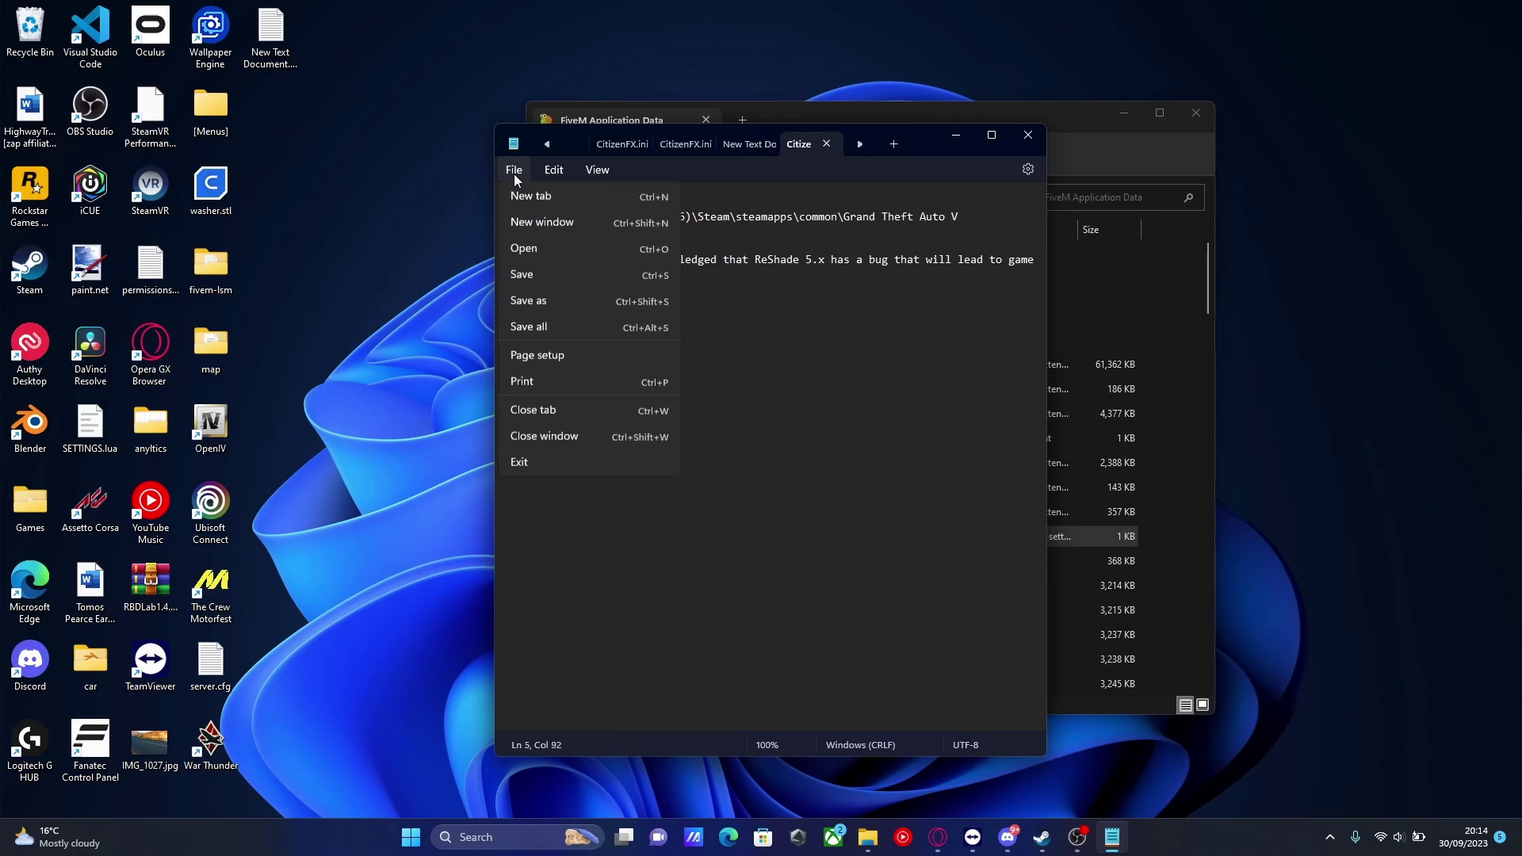
click(534, 270)
click(1029, 137)
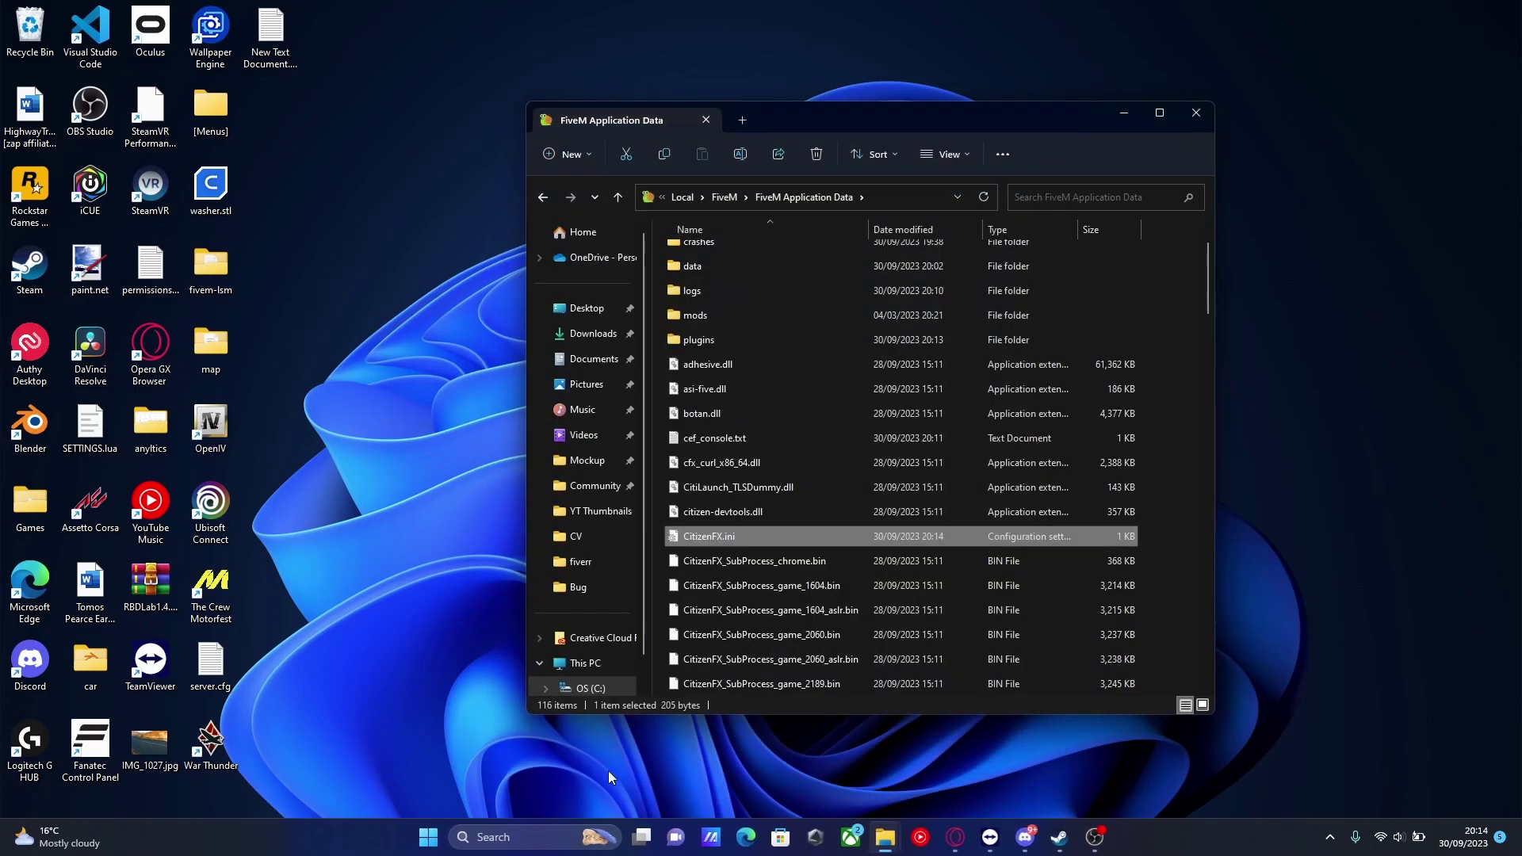
Search 'f' in Start and launch the FiveM app.
click(507, 835)
text(f)
click(789, 452)
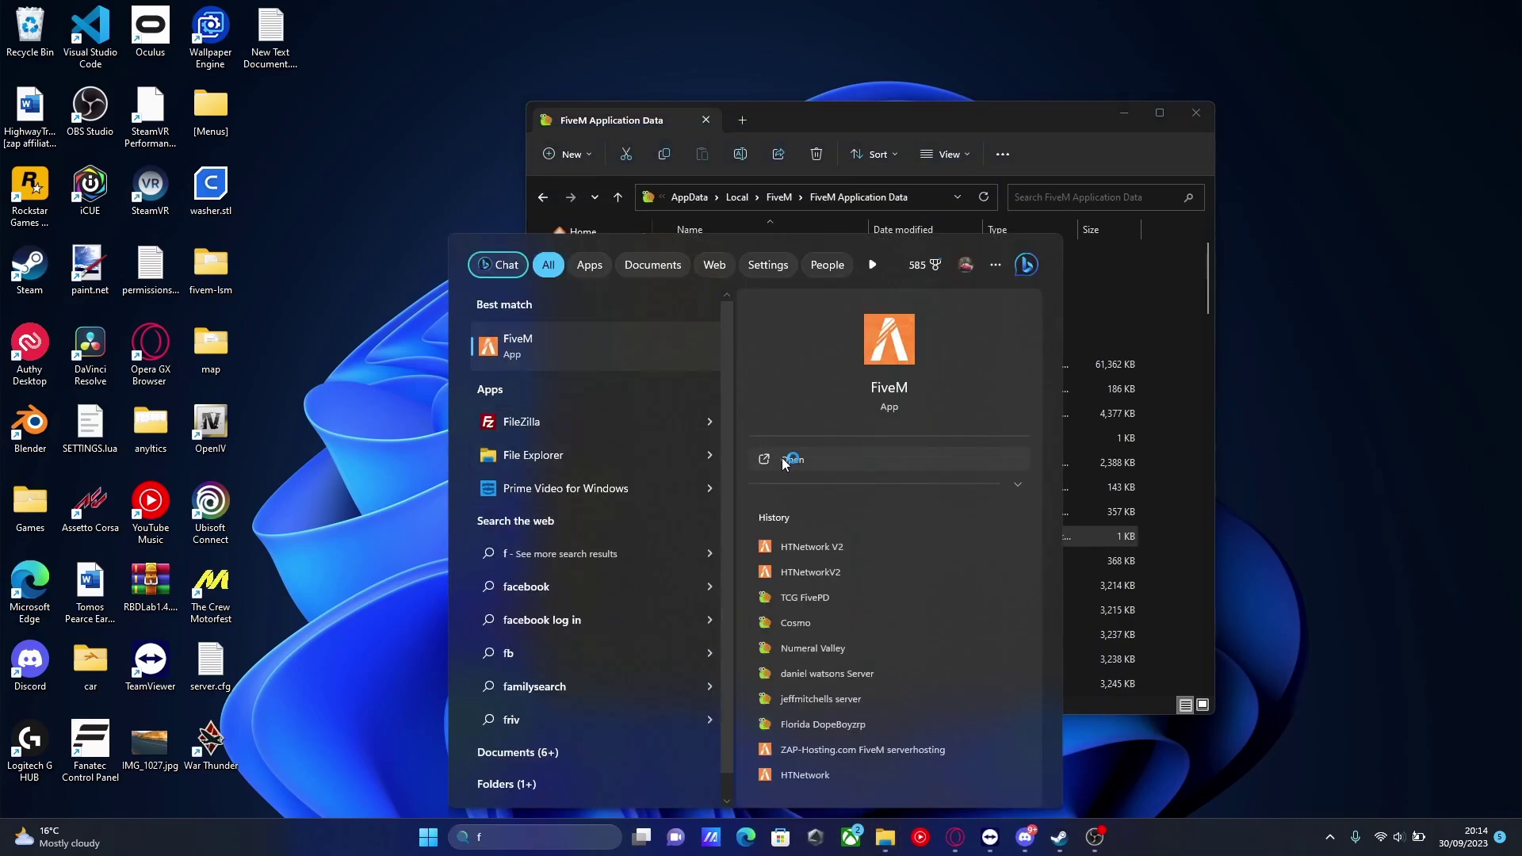